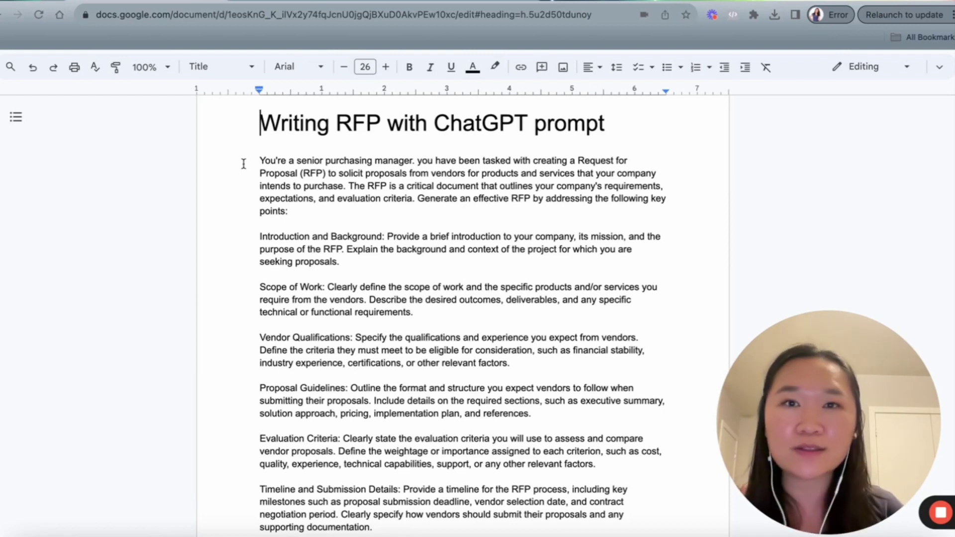
# Ask ChatGPT for an RFP to procure vendors who can build an AI customer-service chatbot
pyautogui.click(273, 1)
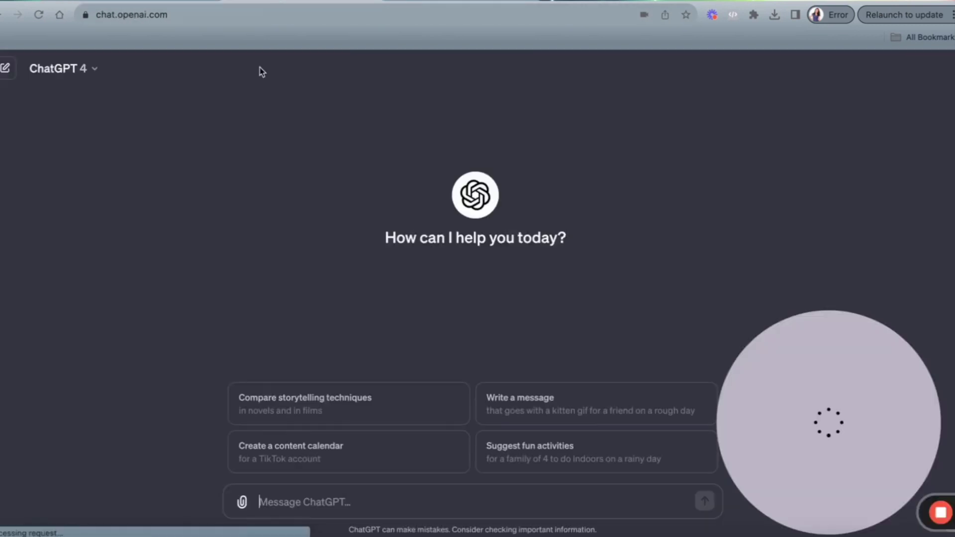
pyautogui.click(301, 507)
pyautogui.write('Write a')
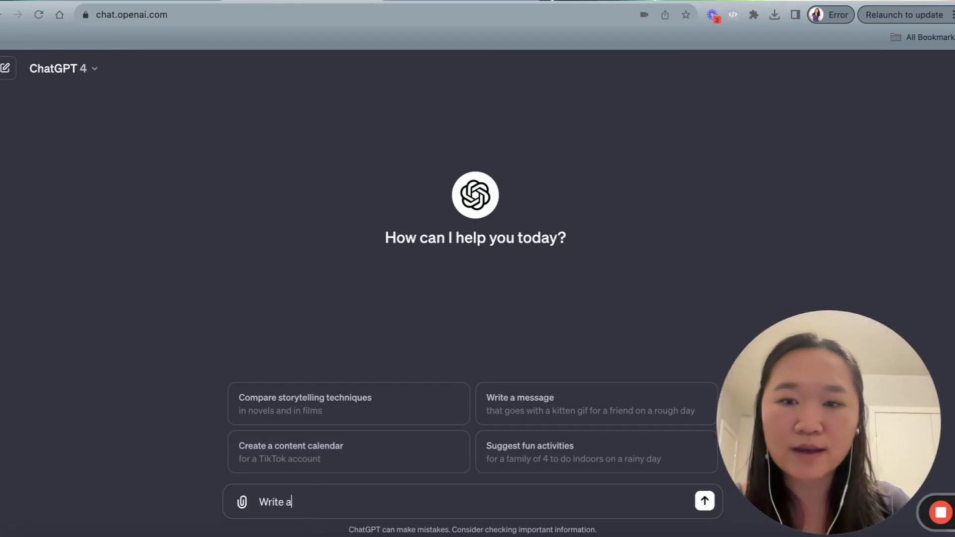
pyautogui.press('BackSpace')
pyautogui.write('me an RFP')
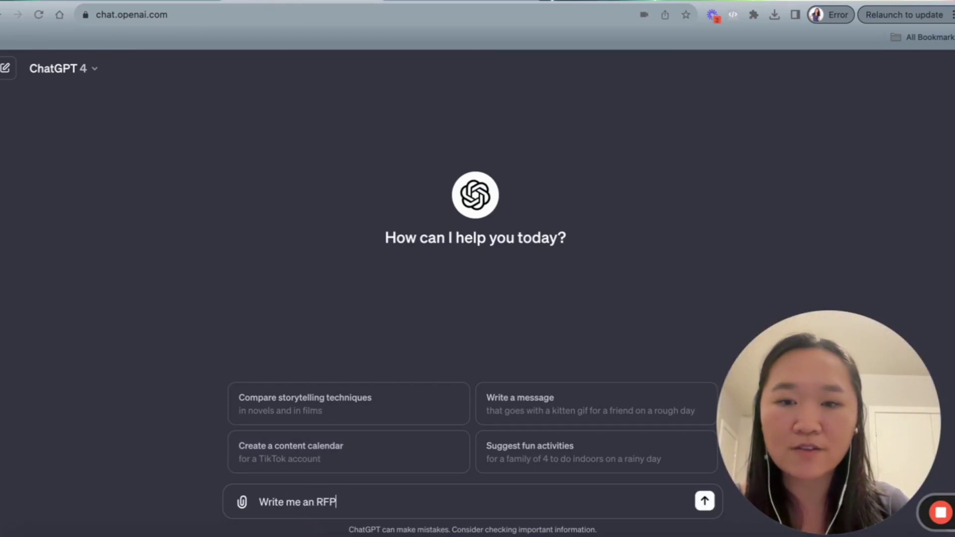
pyautogui.write(' to ')
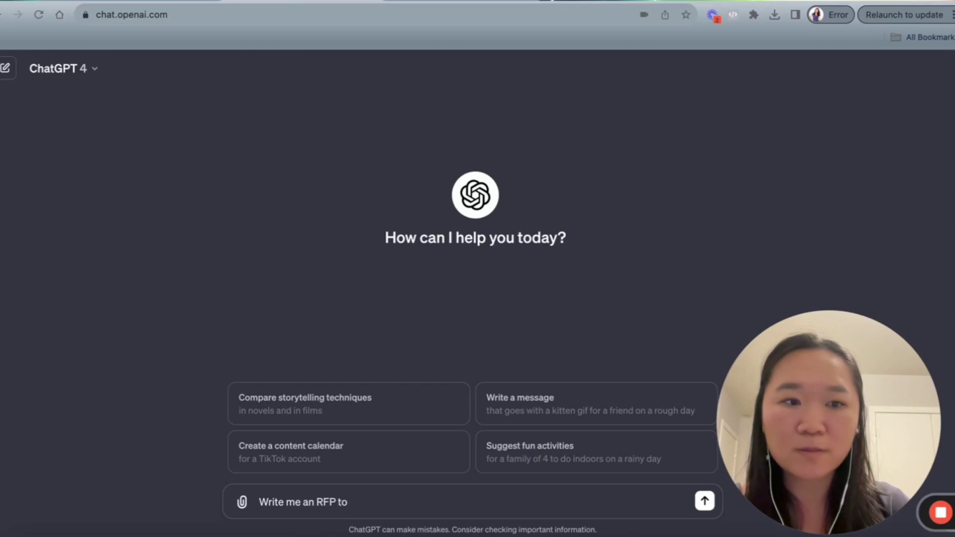
pyautogui.write('procure ')
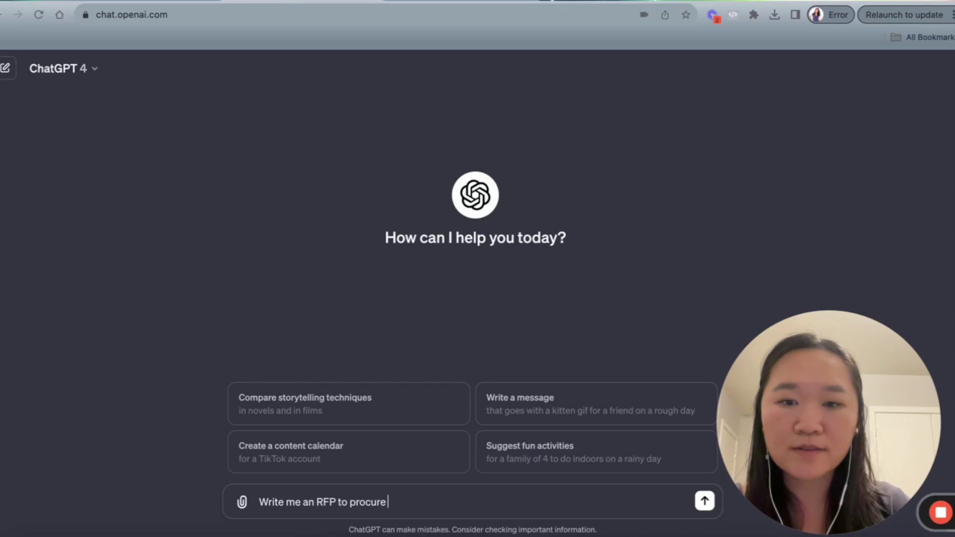
pyautogui.write('vendors wh')
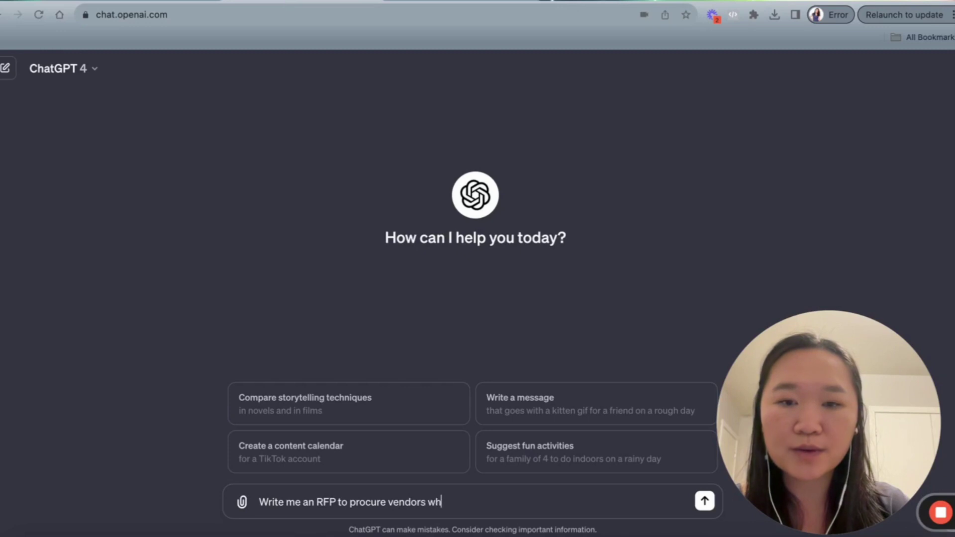
pyautogui.write('o can build me a')
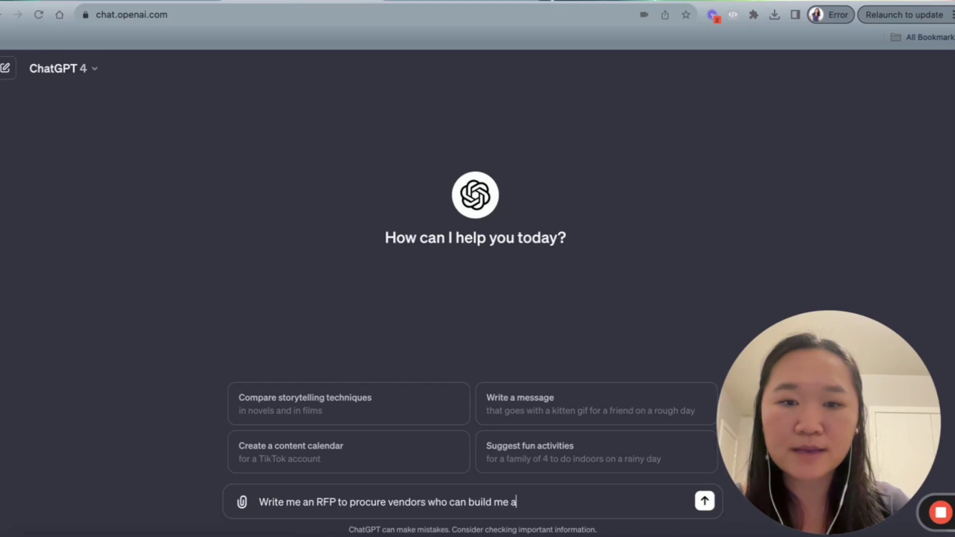
pyautogui.write('n AI chatbo')
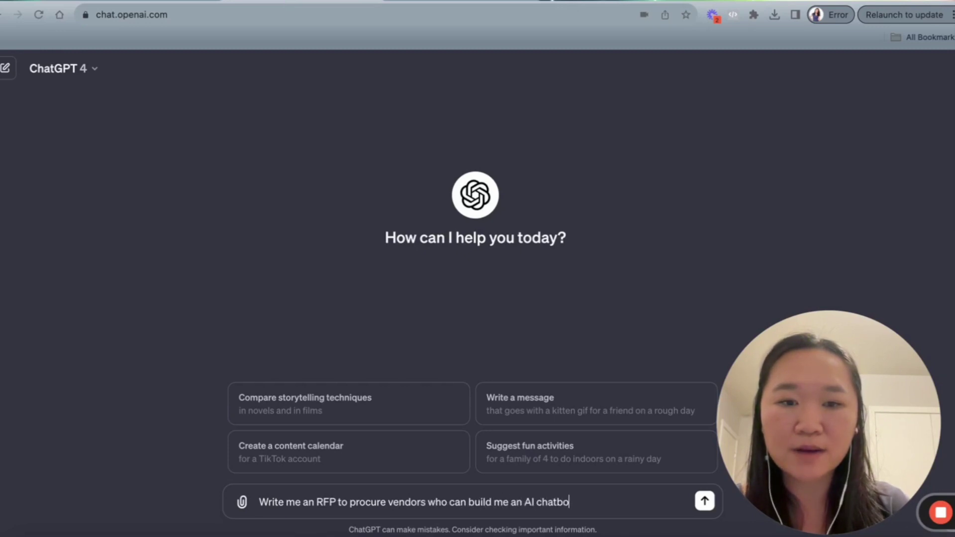
pyautogui.write('t for customer ')
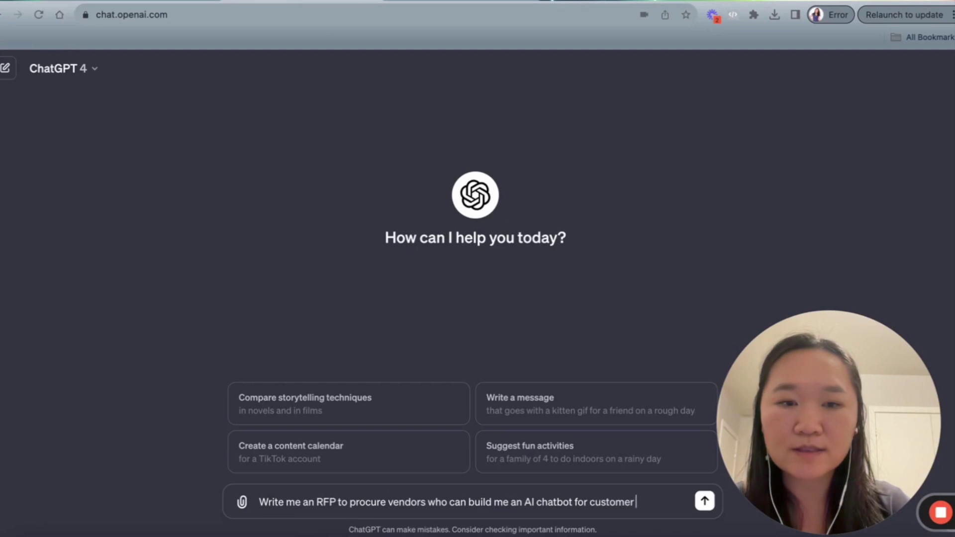
pyautogui.write('service.')
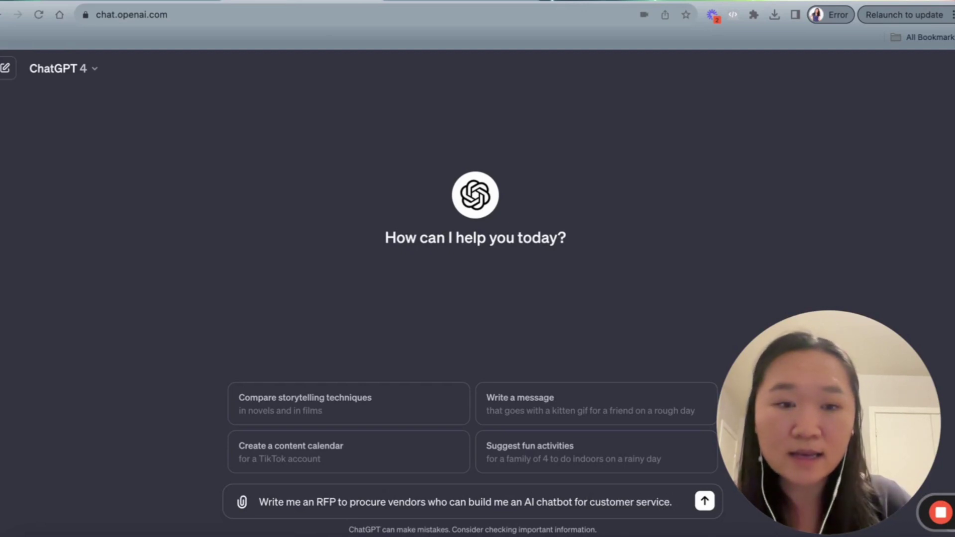
pyautogui.press('Return')
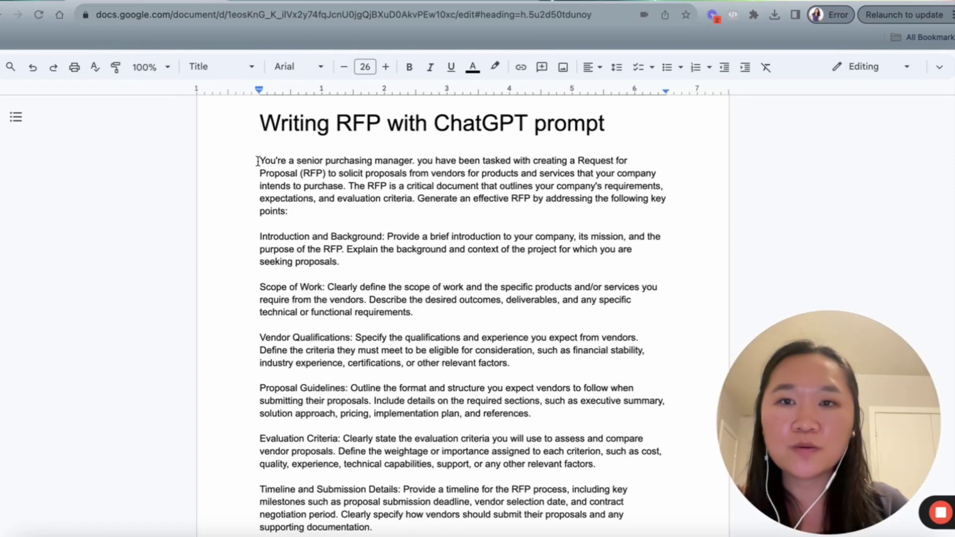
# Back in the Google Doc, begin selecting the opening words of the detailed RFP prompt
pyautogui.moveTo(258, 161); pyautogui.dragTo(313, 158)
pyautogui.click(305, 173)
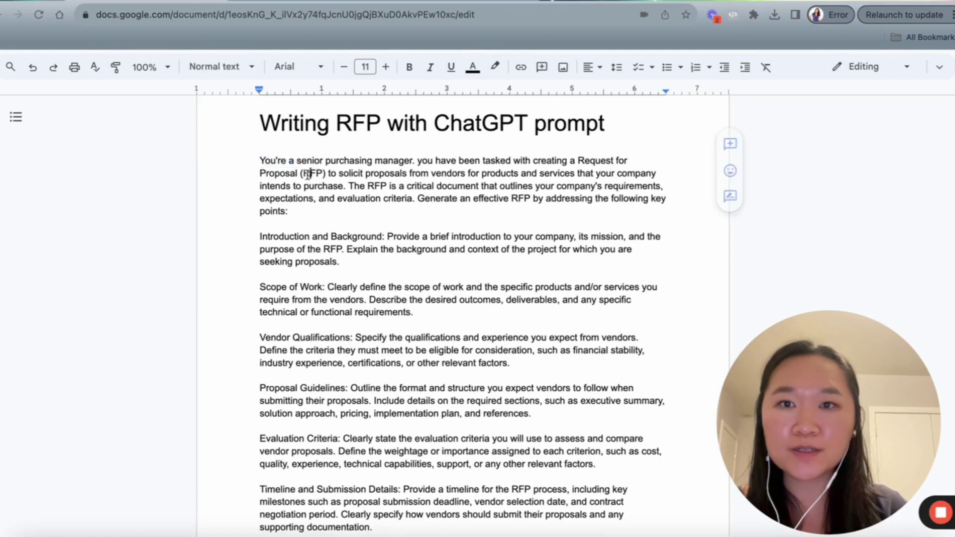
pyautogui.moveTo(253, 162); pyautogui.dragTo(463, 184)
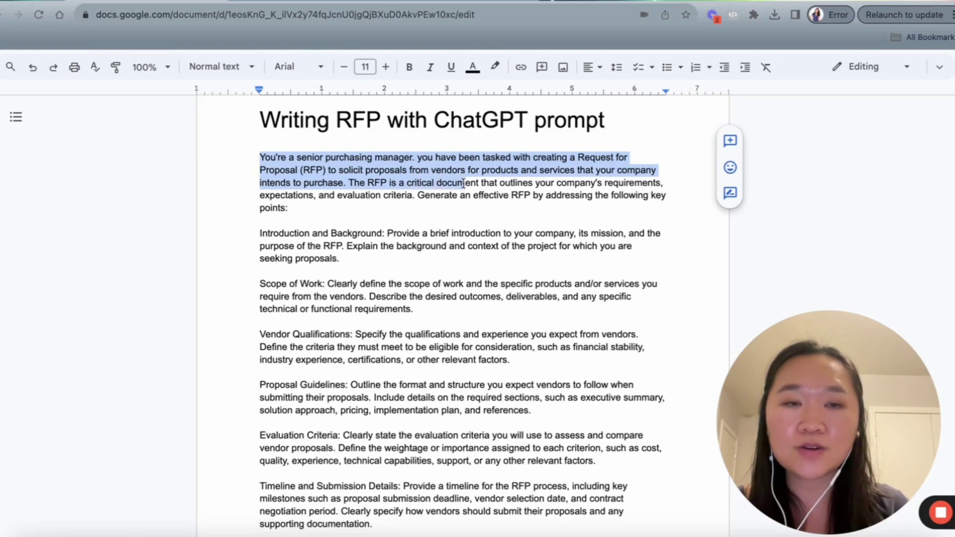
pyautogui.scroll(-1, 463, 184)
pyautogui.click(349, 167)
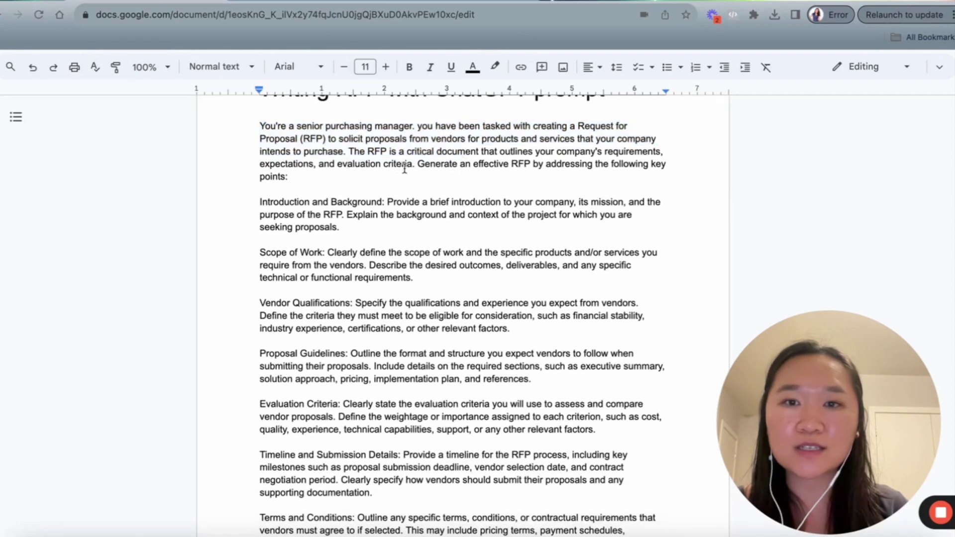
pyautogui.scroll(-1, 405, 183)
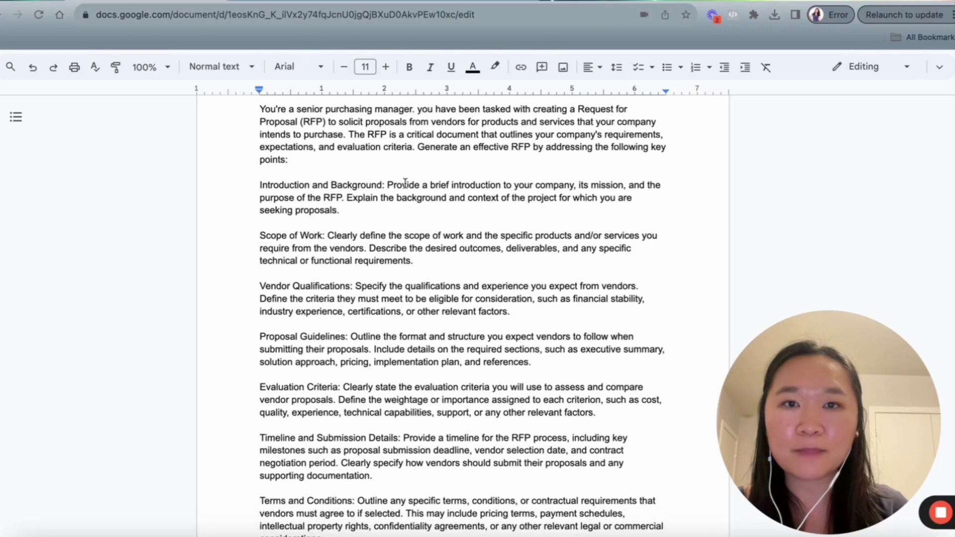
pyautogui.moveTo(465, 147); pyautogui.dragTo(395, 127)
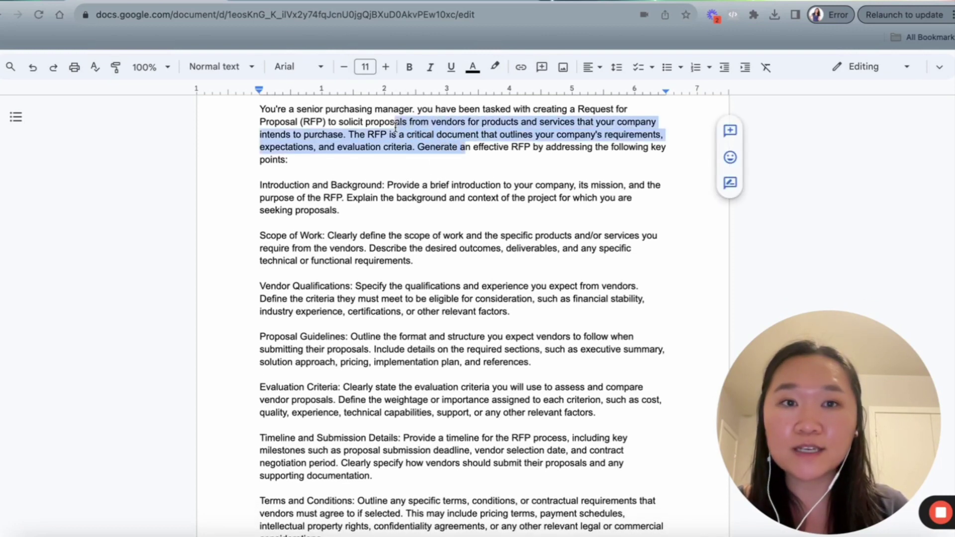
pyautogui.scroll(-1, 396, 127)
pyautogui.click(253, 154)
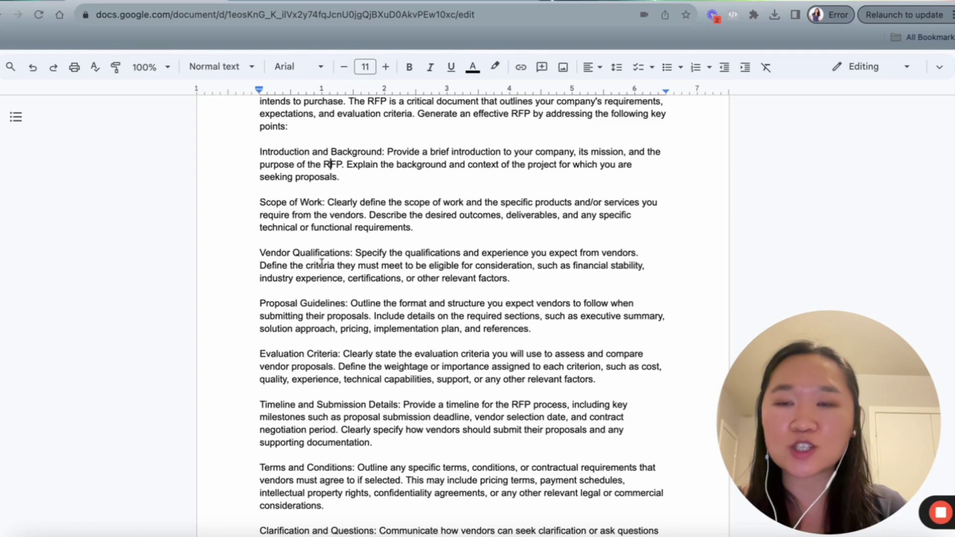
pyautogui.scroll(-1, 321, 263)
pyautogui.scroll(-1, 299, 239)
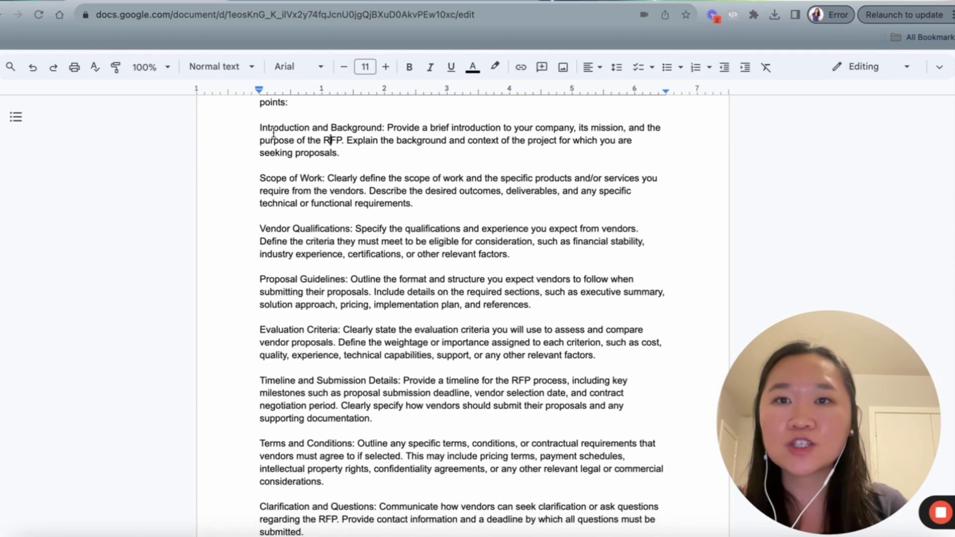
pyautogui.moveTo(252, 128); pyautogui.dragTo(378, 123)
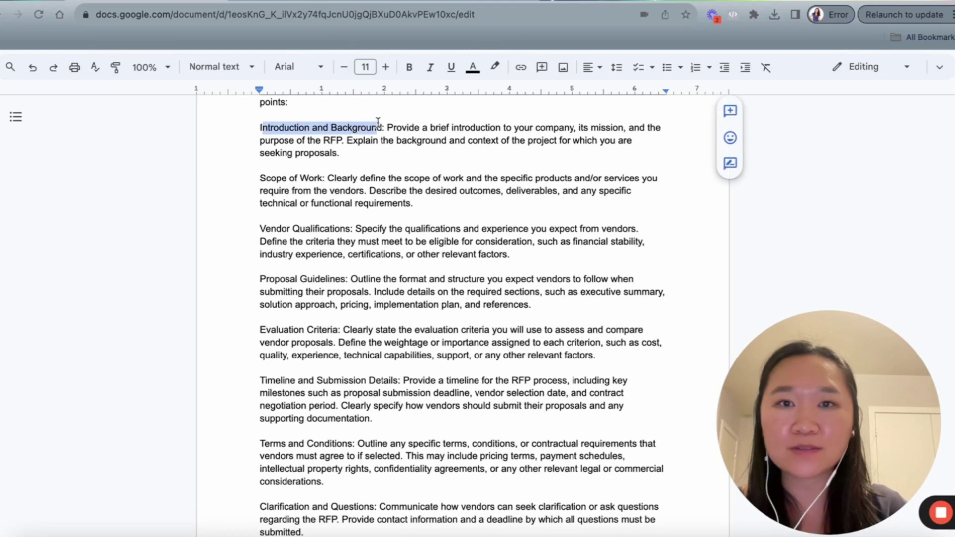
pyautogui.scroll(-1, 371, 181)
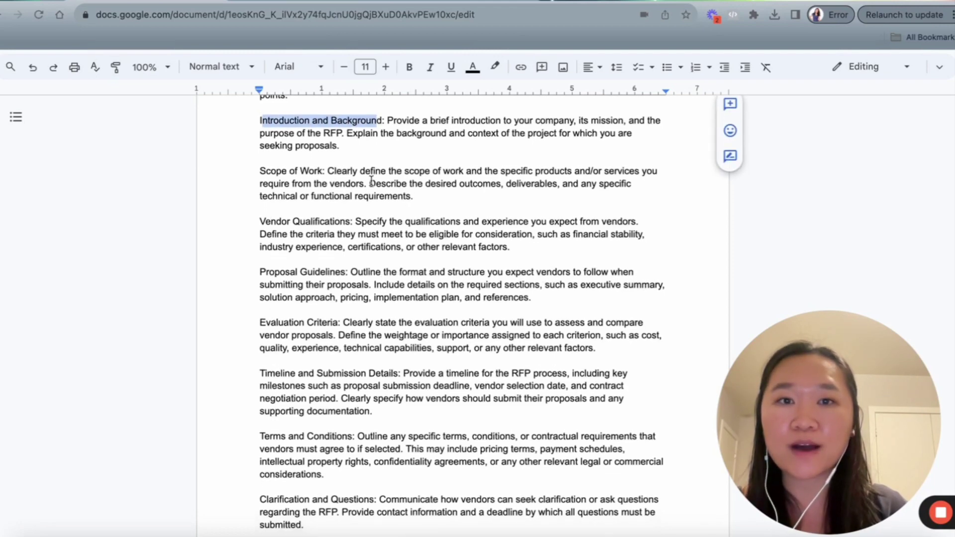
pyautogui.scroll(-1, 371, 180)
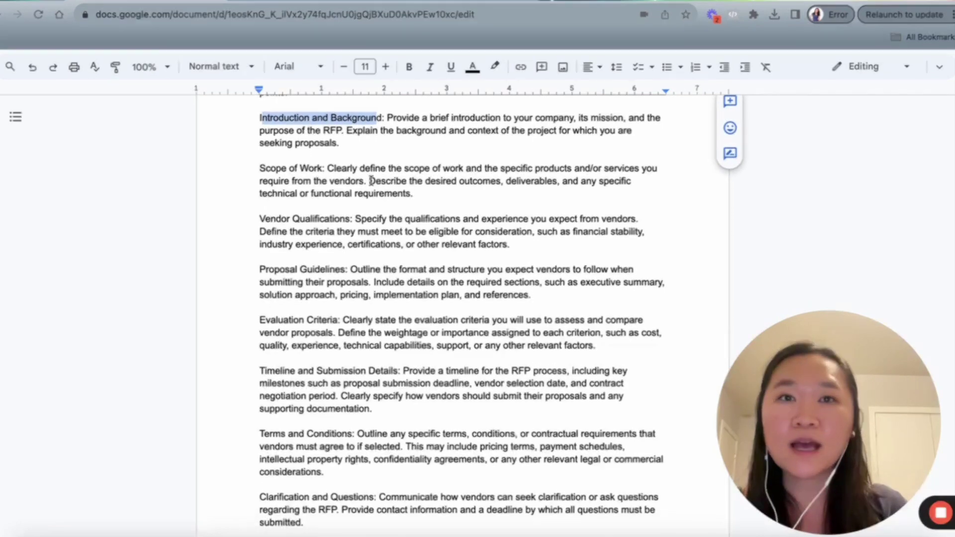
pyautogui.scroll(-1, 371, 180)
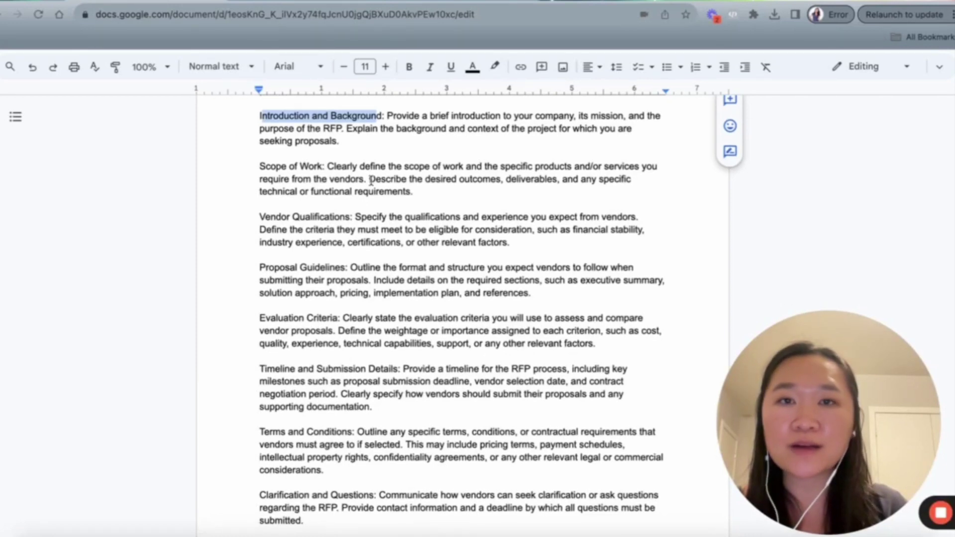
pyautogui.scroll(-1, 371, 181)
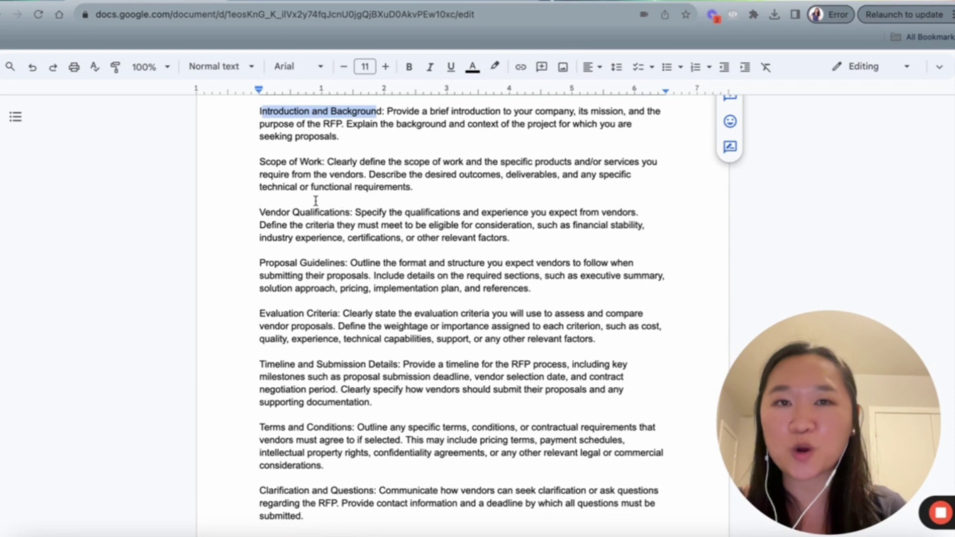
pyautogui.click(287, 176)
pyautogui.moveTo(257, 162); pyautogui.dragTo(369, 174)
pyautogui.click(332, 161)
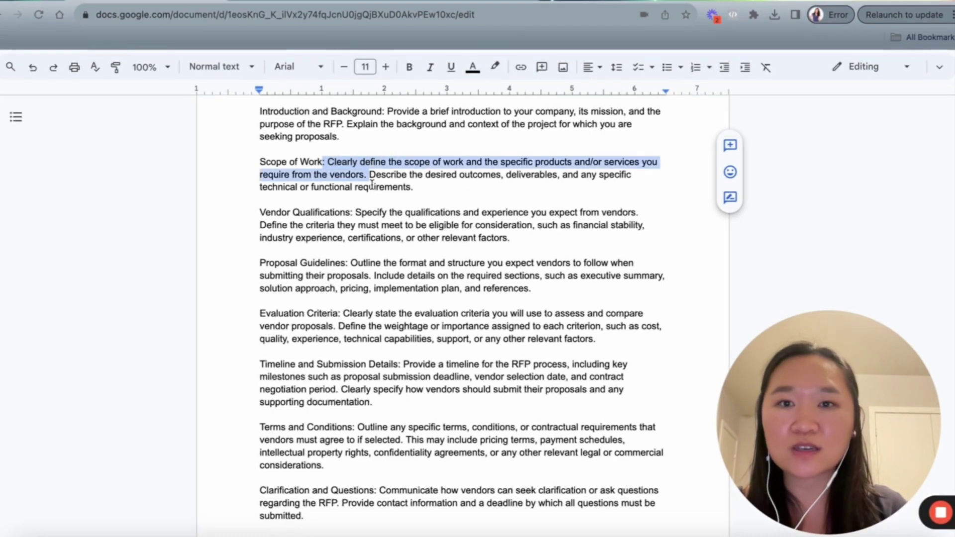
pyautogui.click(374, 186)
pyautogui.scroll(-2, 374, 186)
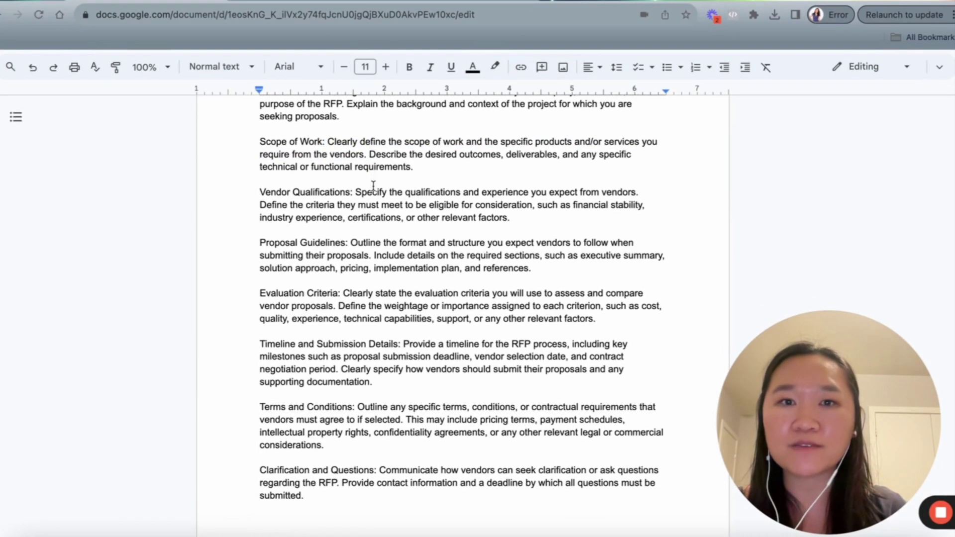
pyautogui.click(259, 177)
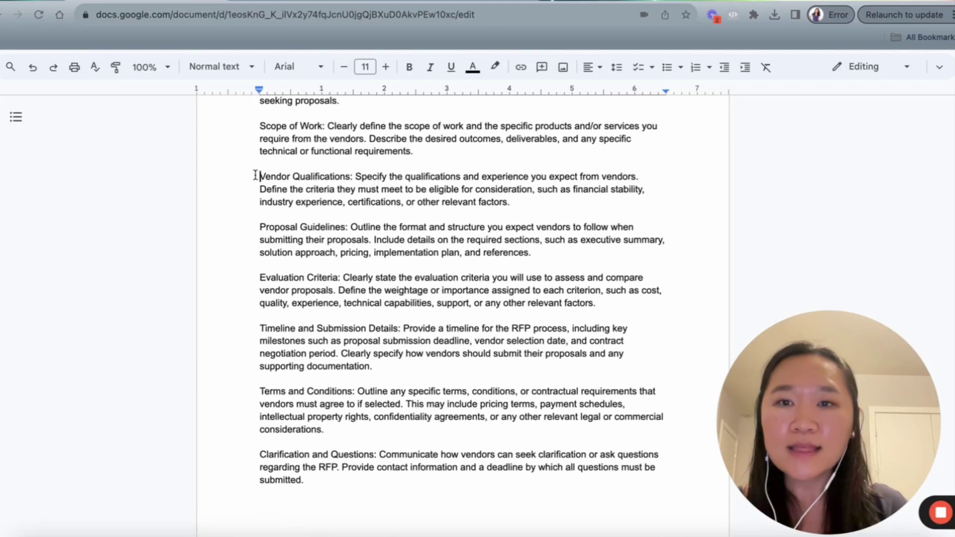
pyautogui.moveTo(260, 177); pyautogui.dragTo(324, 177)
pyautogui.click(346, 166)
pyautogui.moveTo(259, 177); pyautogui.dragTo(355, 173)
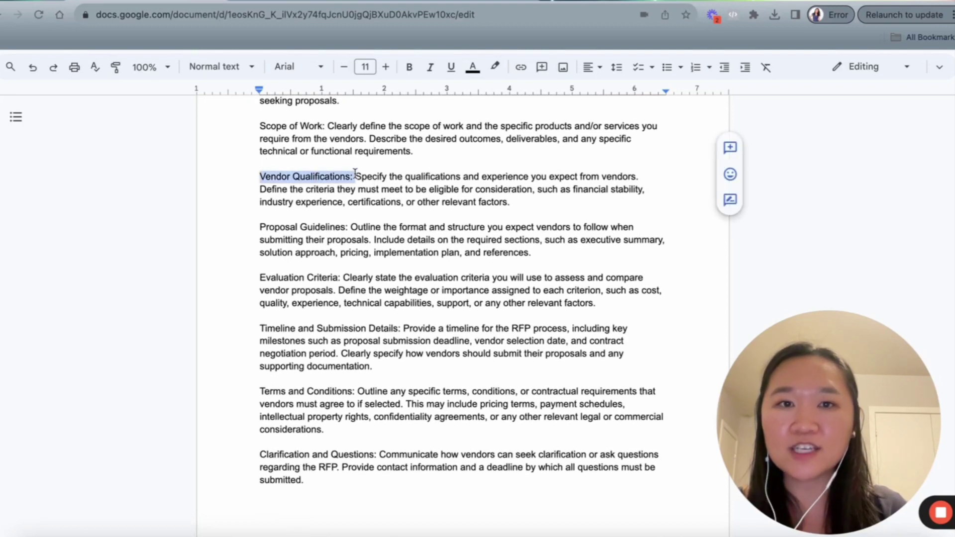
pyautogui.scroll(-1, 351, 216)
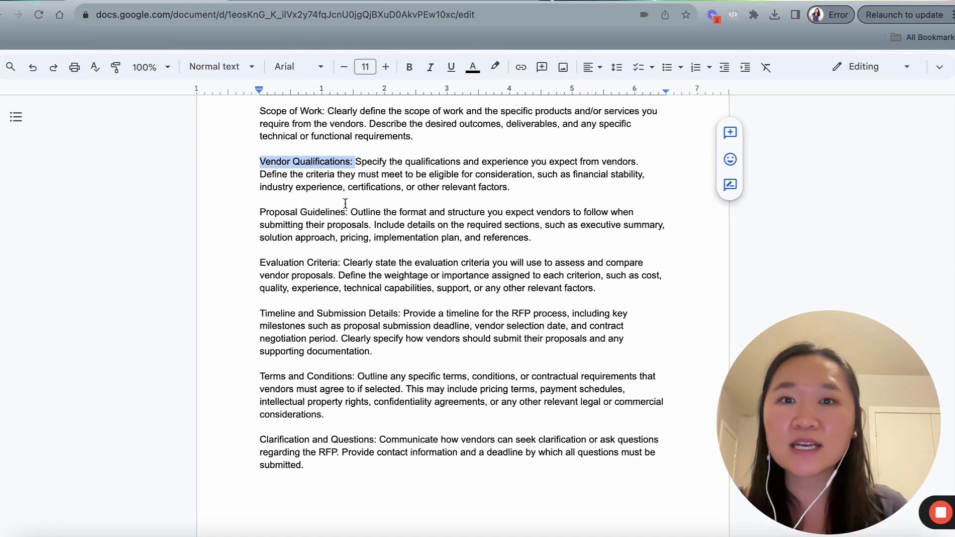
pyautogui.scroll(-2, 345, 204)
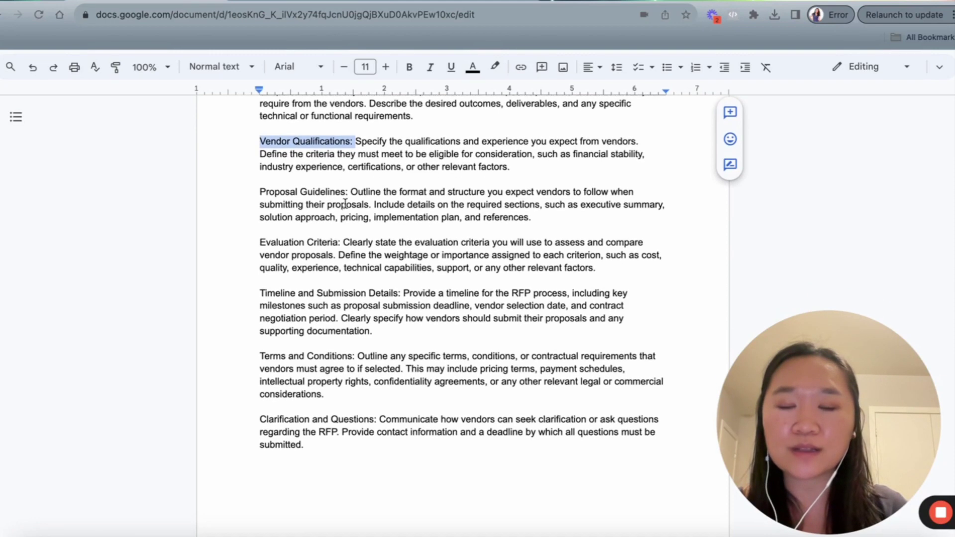
pyautogui.click(285, 183)
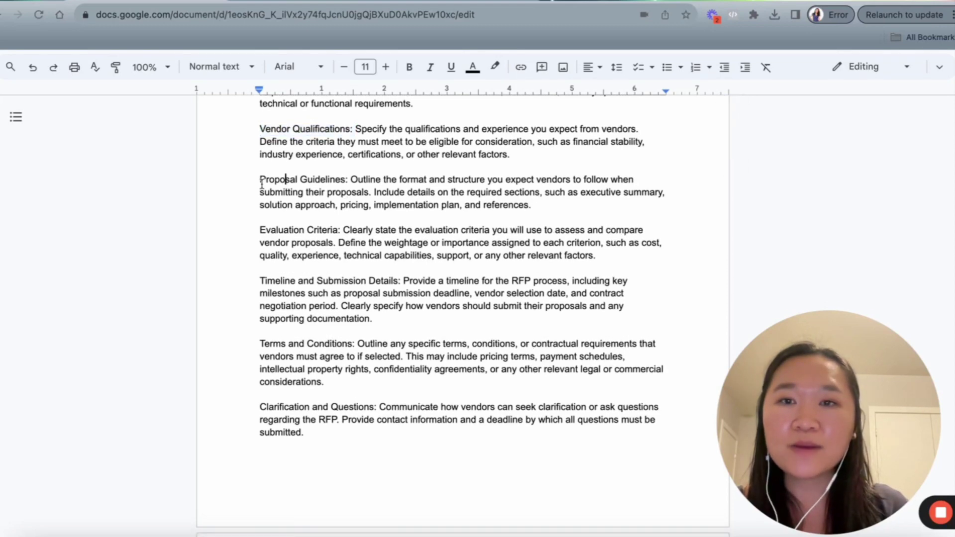
pyautogui.moveTo(259, 180); pyautogui.dragTo(352, 182)
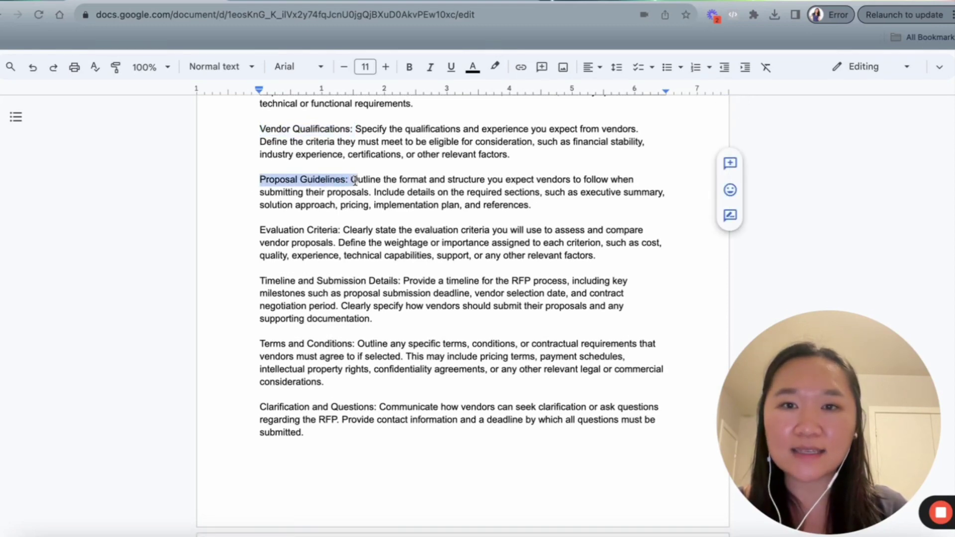
pyautogui.click(334, 195)
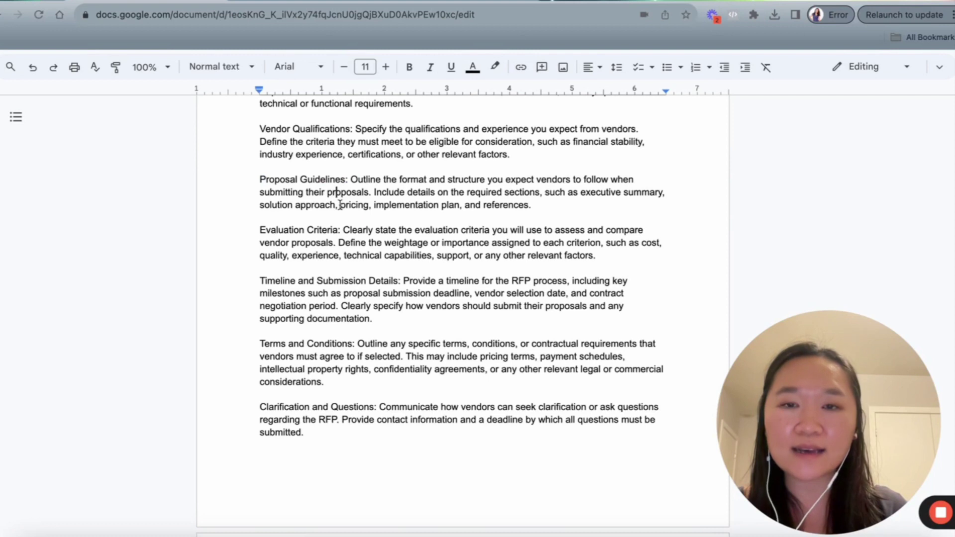
pyautogui.scroll(-1, 340, 205)
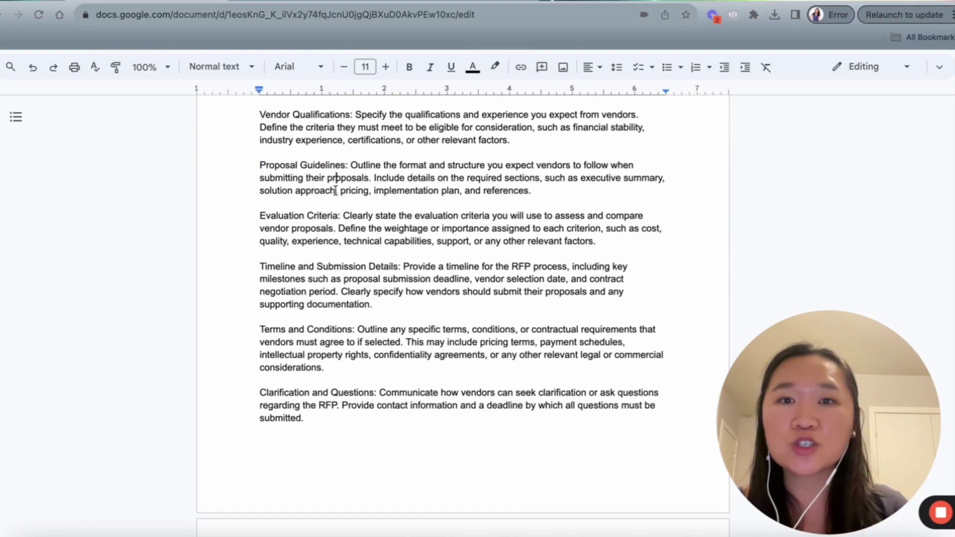
pyautogui.moveTo(286, 165); pyautogui.dragTo(334, 173)
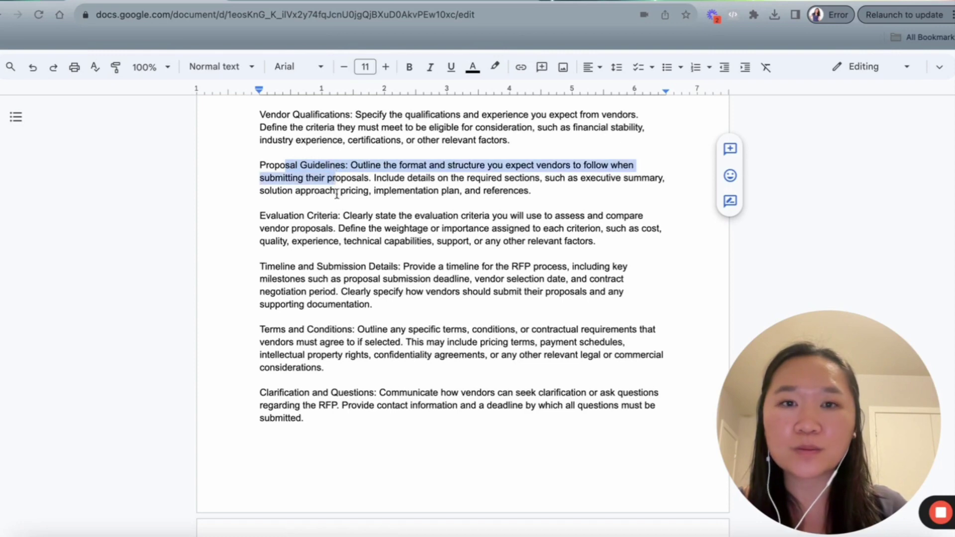
pyautogui.scroll(-1, 337, 194)
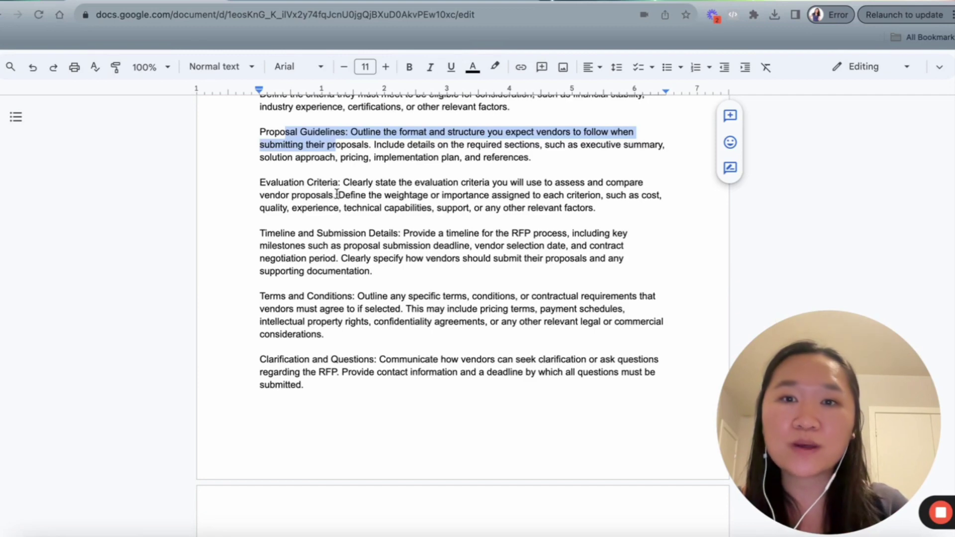
pyautogui.scroll(-1, 336, 194)
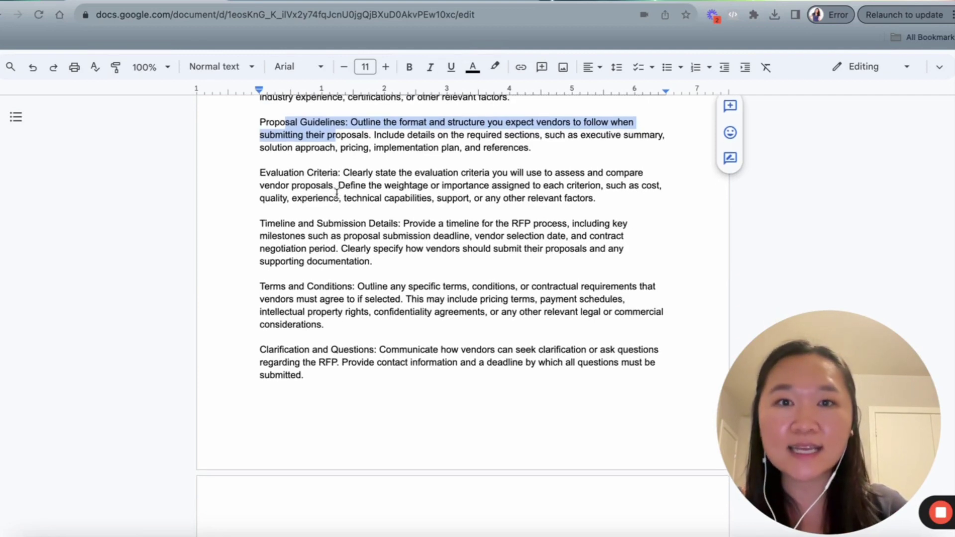
pyautogui.scroll(-1, 337, 194)
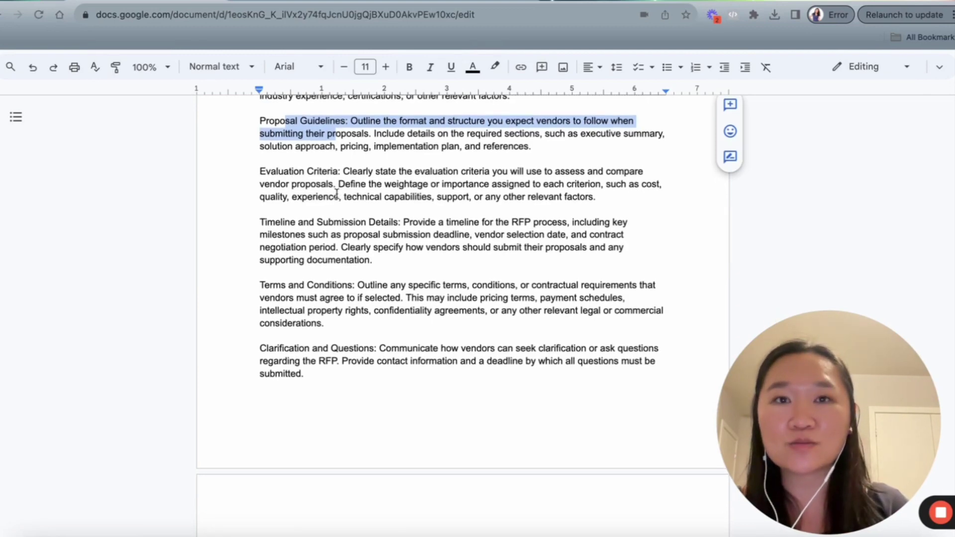
pyautogui.scroll(-1, 336, 194)
pyautogui.scroll(-1, 337, 194)
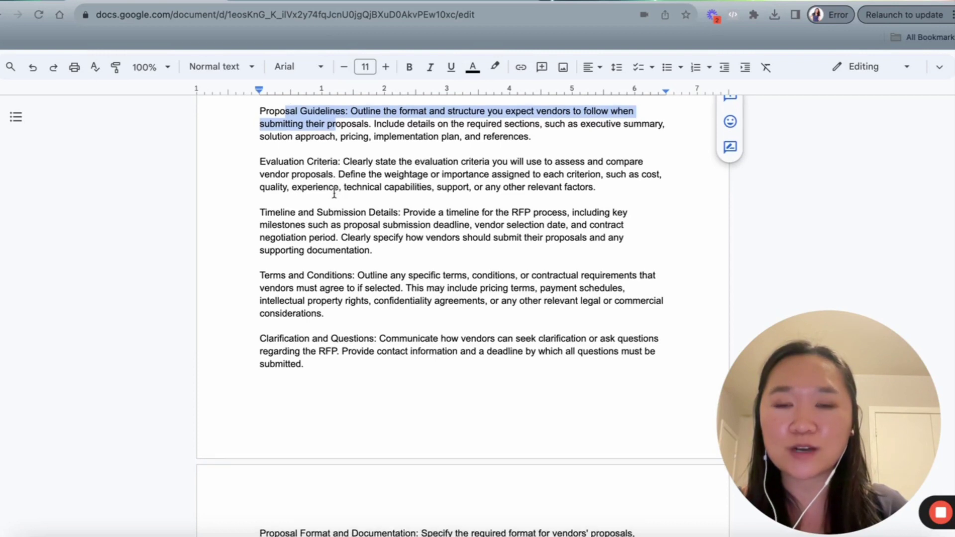
pyautogui.click(293, 160)
pyautogui.moveTo(259, 160); pyautogui.dragTo(340, 160)
pyautogui.click(277, 160)
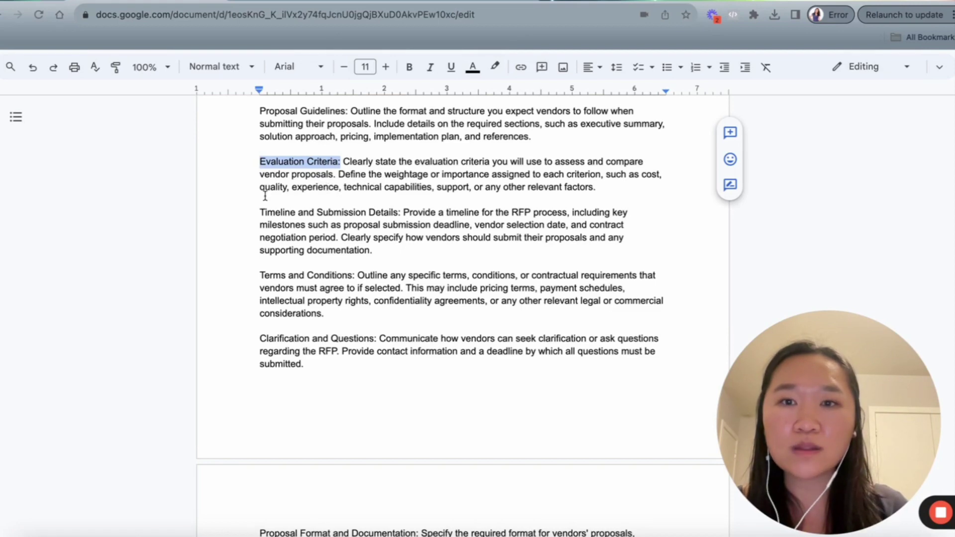
pyautogui.scroll(-2, 265, 196)
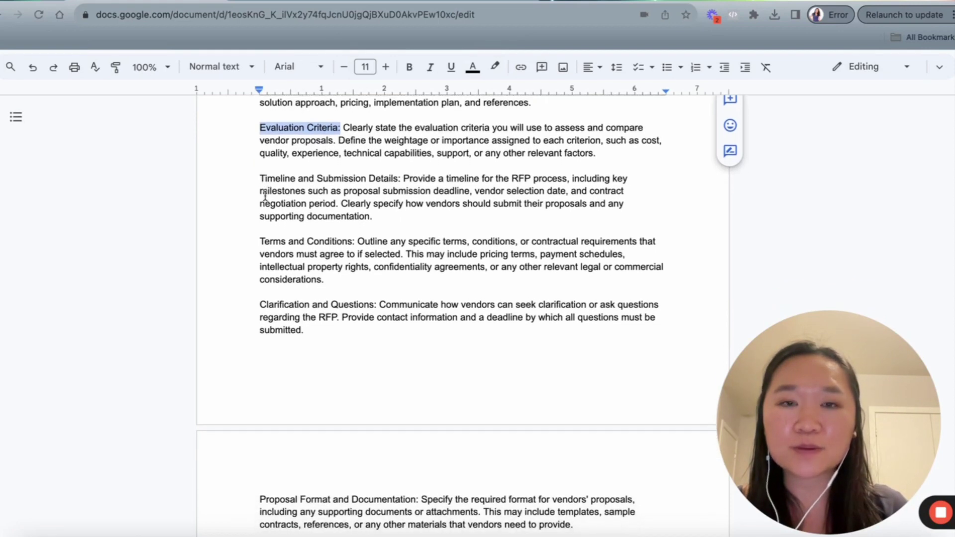
pyautogui.scroll(-1, 266, 197)
pyautogui.scroll(-1, 252, 197)
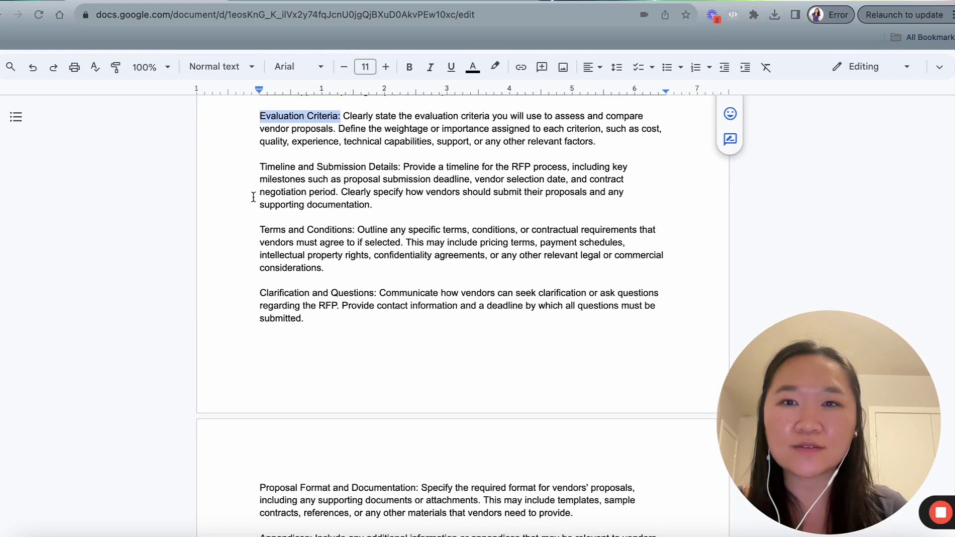
pyautogui.click(262, 172)
pyautogui.moveTo(247, 170); pyautogui.dragTo(398, 163)
pyautogui.click(323, 159)
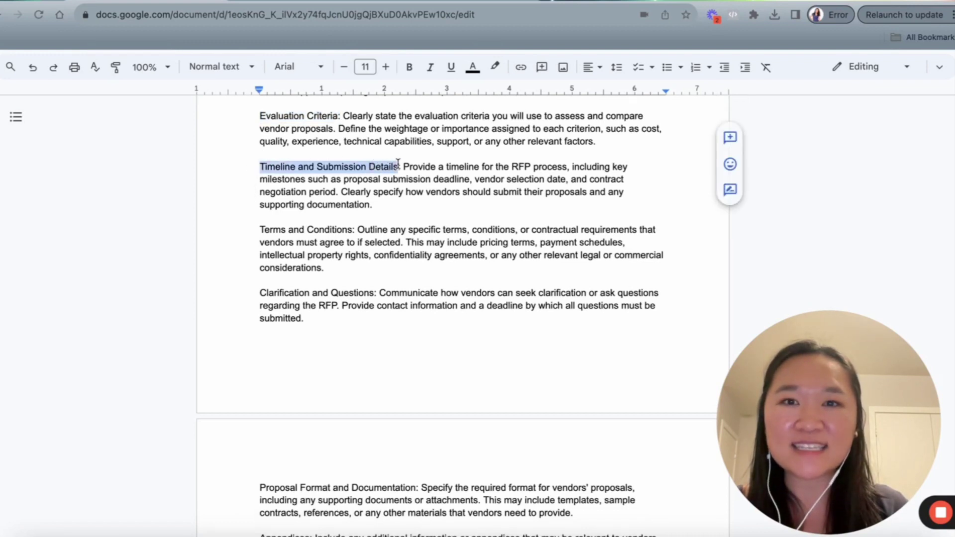
pyautogui.scroll(-3, 382, 216)
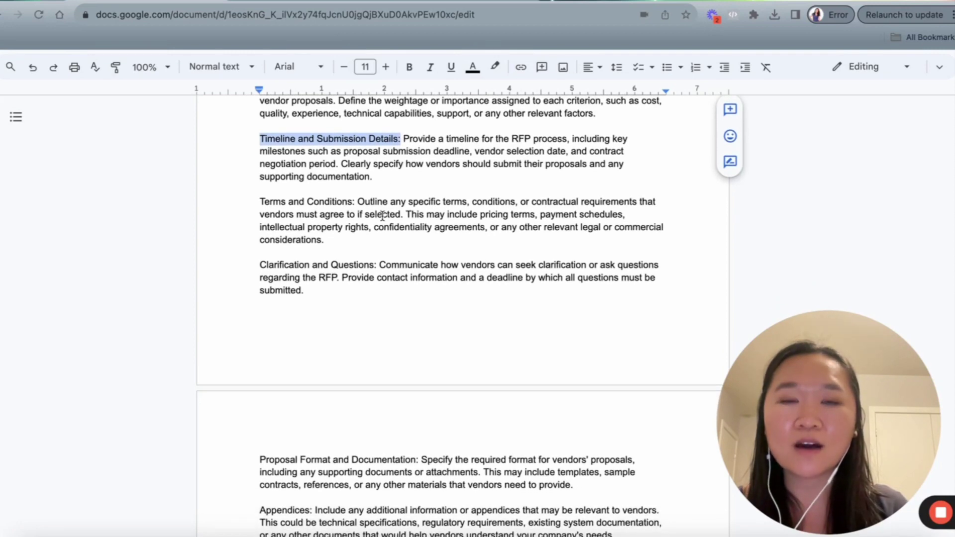
pyautogui.scroll(-2, 383, 216)
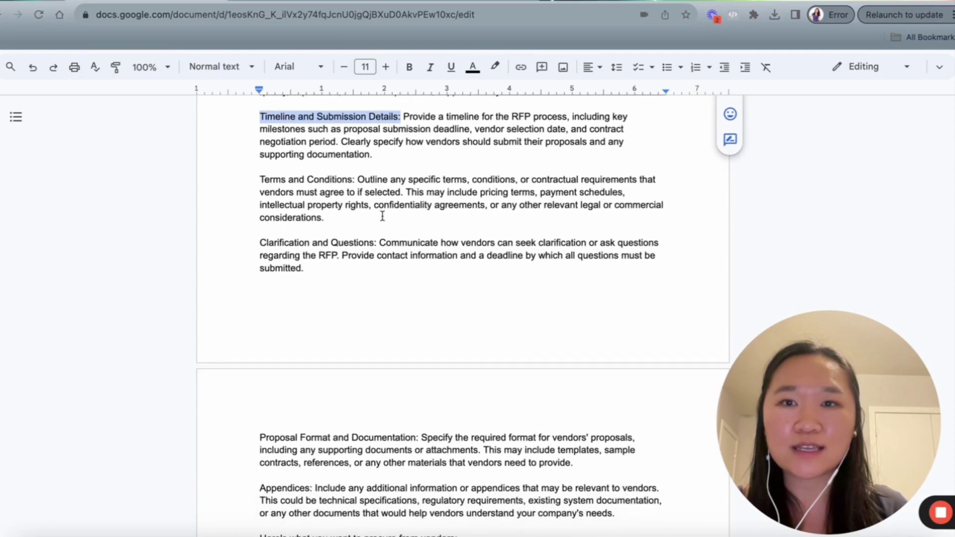
pyautogui.click(283, 191)
pyautogui.moveTo(258, 179); pyautogui.dragTo(364, 180)
pyautogui.scroll(-2, 363, 179)
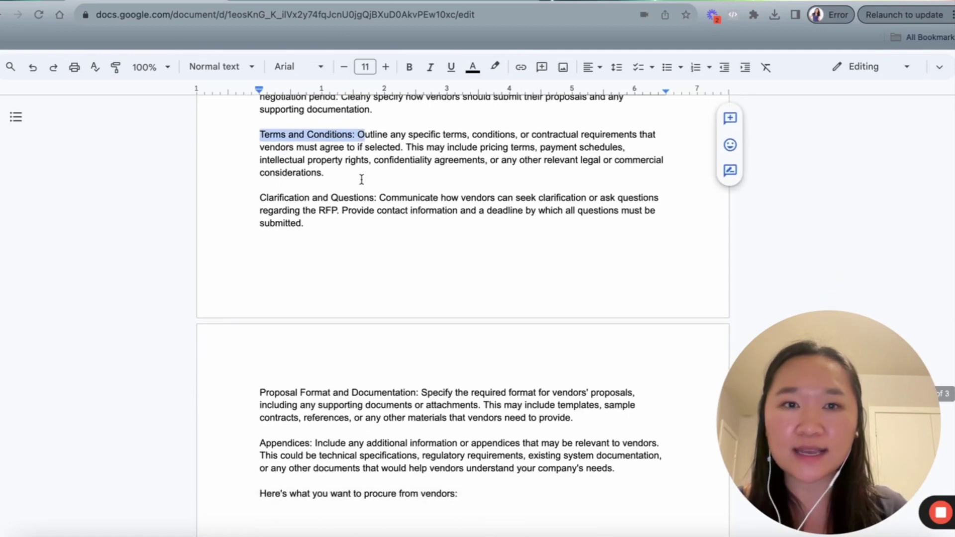
pyautogui.scroll(-1, 362, 179)
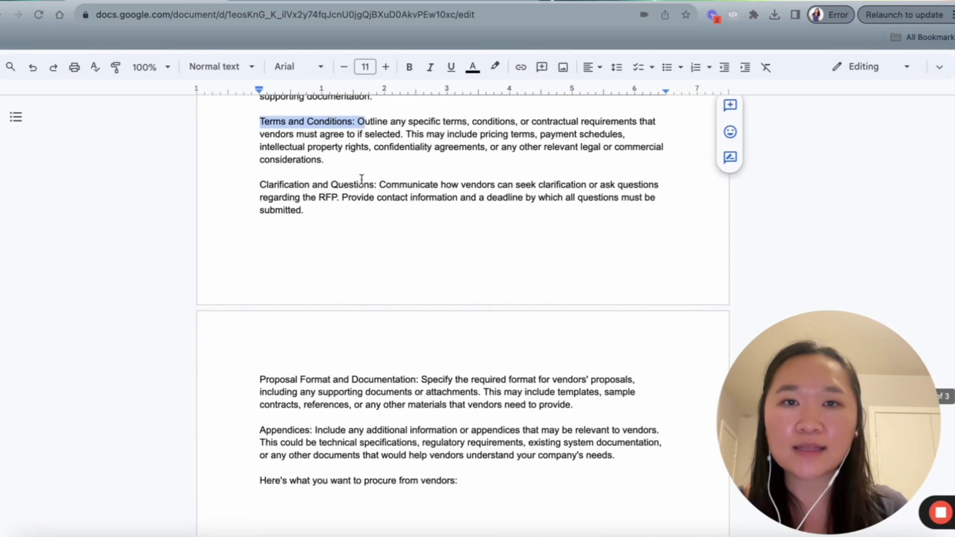
pyautogui.click(332, 197)
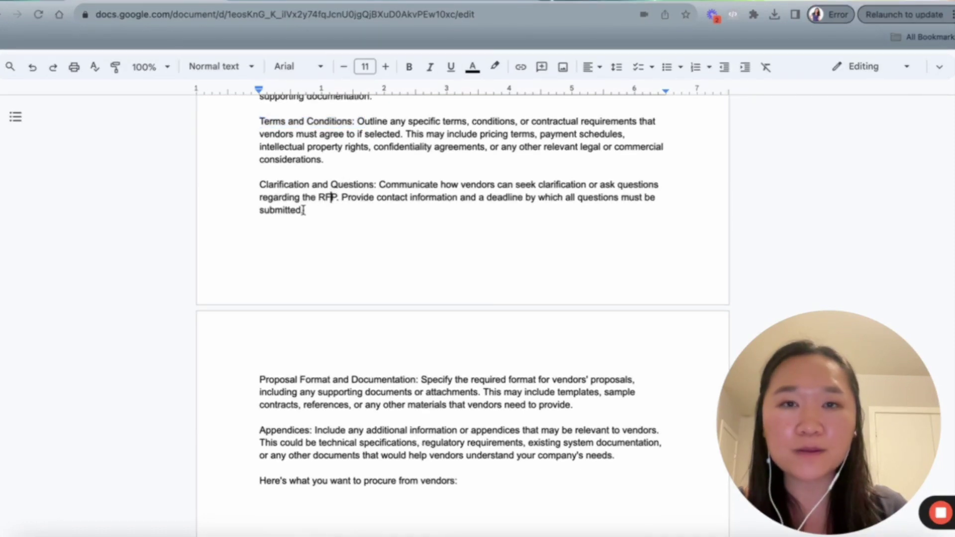
pyautogui.scroll(-1, 302, 207)
pyautogui.moveTo(252, 173); pyautogui.dragTo(379, 175)
pyautogui.scroll(-4, 379, 172)
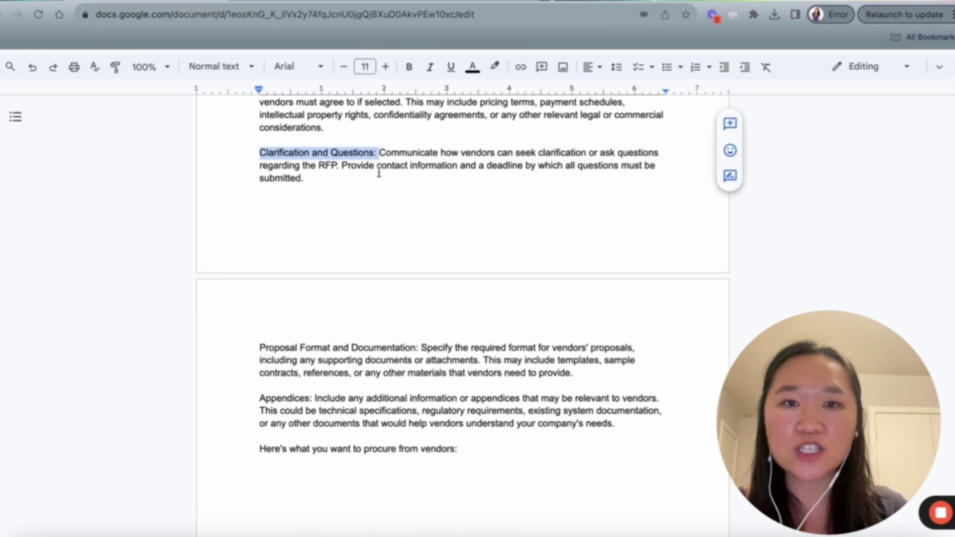
pyautogui.scroll(-1, 379, 172)
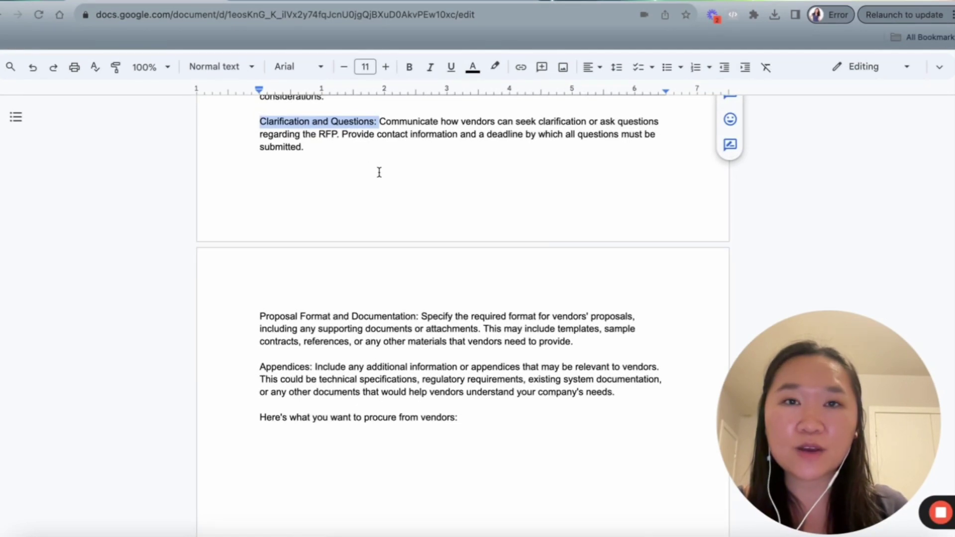
pyautogui.scroll(-1, 343, 173)
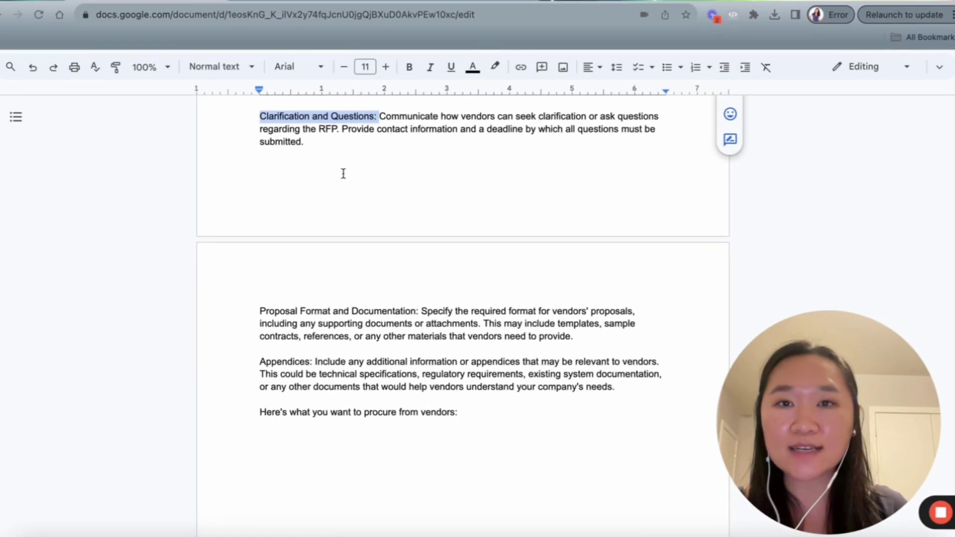
pyautogui.scroll(-3, 340, 179)
pyautogui.scroll(-4, 340, 180)
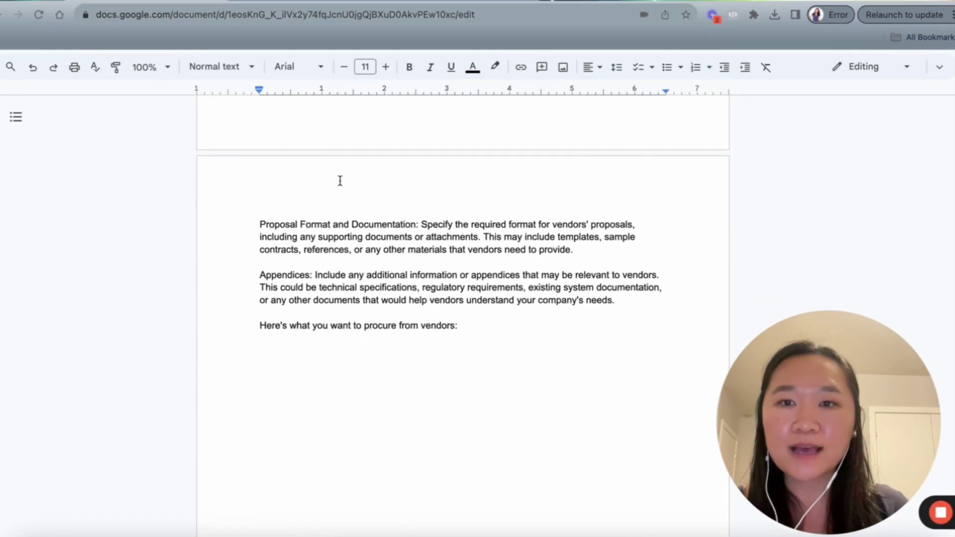
pyautogui.moveTo(252, 221); pyautogui.dragTo(422, 214)
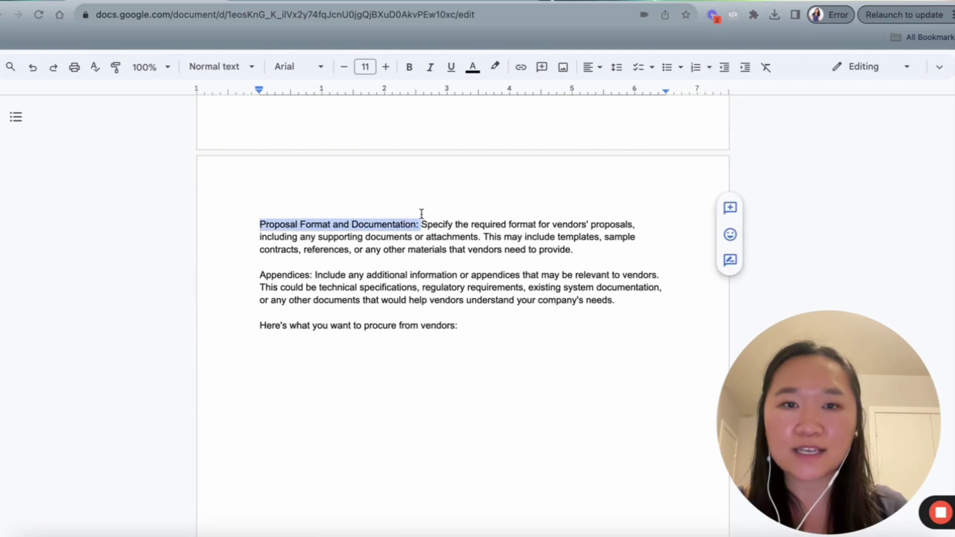
pyautogui.scroll(-5, 406, 230)
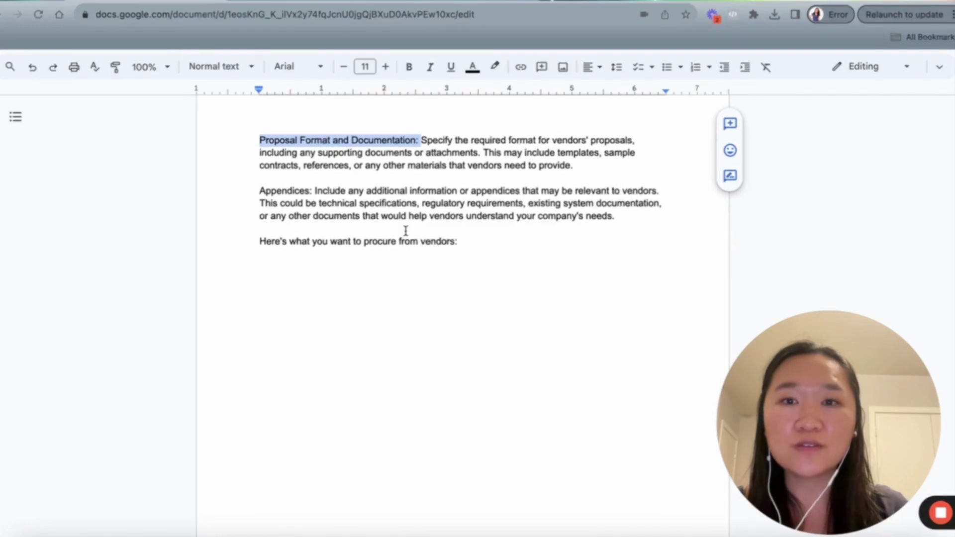
pyautogui.scroll(-1, 406, 230)
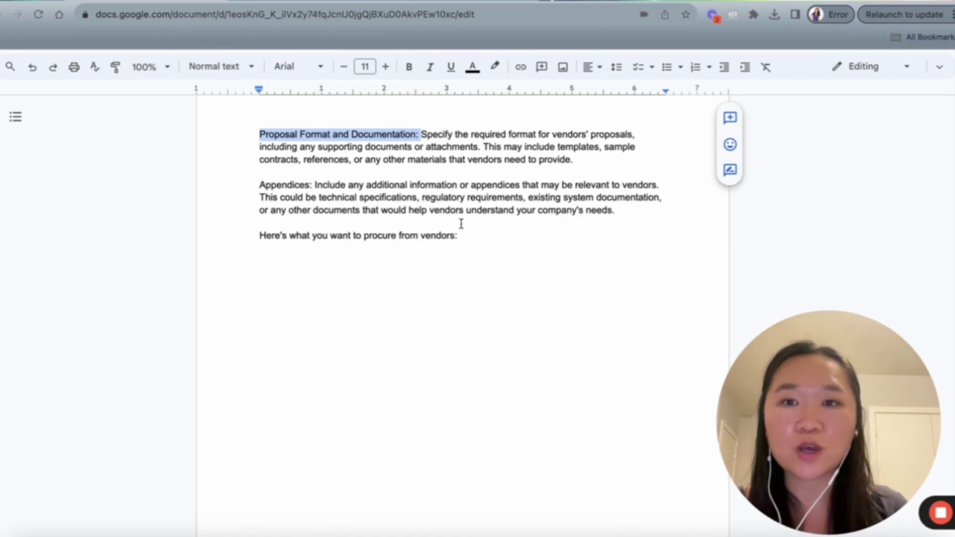
pyautogui.click(412, 175)
pyautogui.moveTo(271, 185); pyautogui.dragTo(346, 185)
pyautogui.click(357, 197)
pyautogui.moveTo(282, 185); pyautogui.dragTo(342, 192)
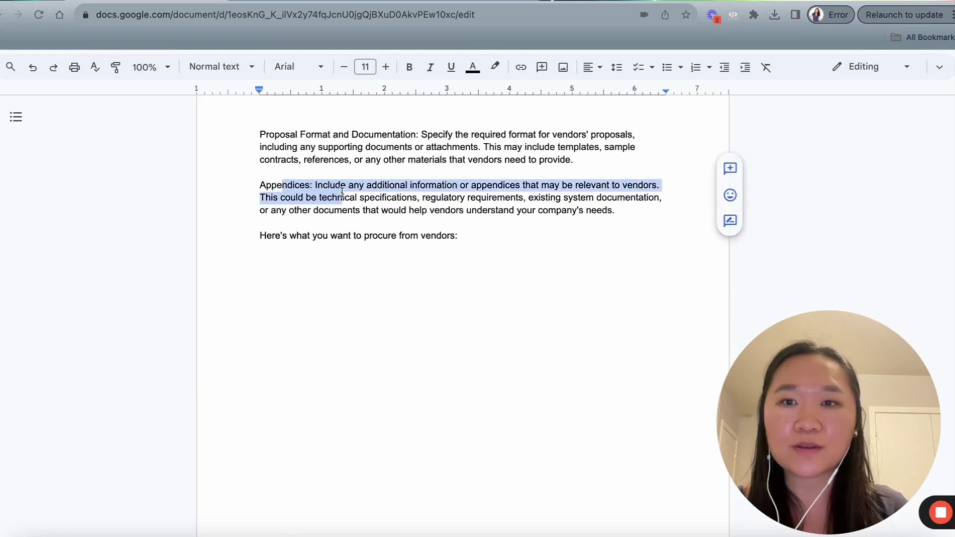
pyautogui.click(353, 210)
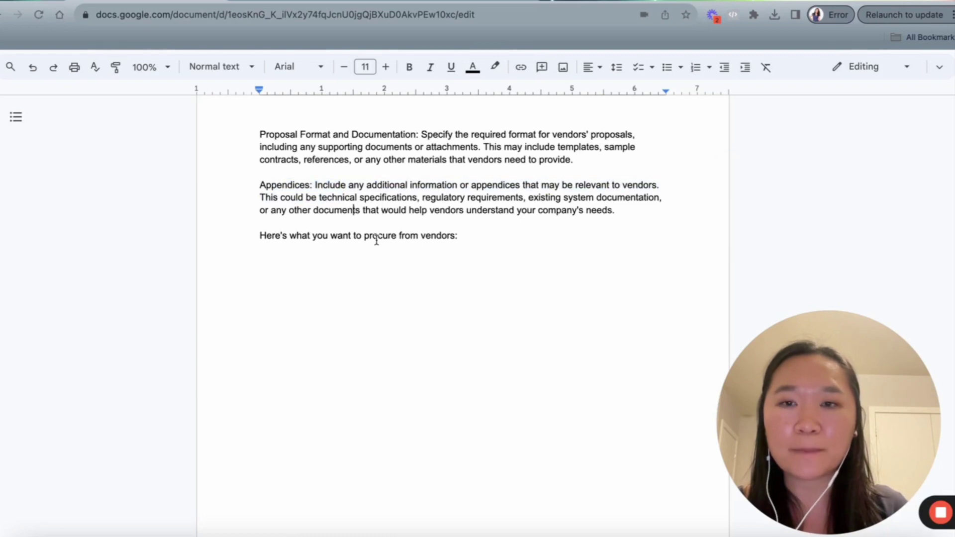
pyautogui.click(326, 221)
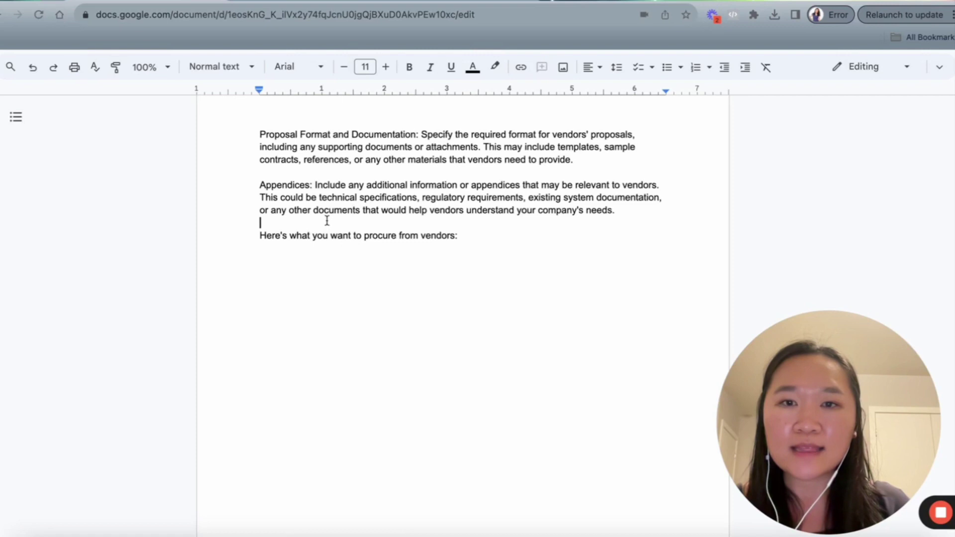
# Select the RFP prompt from its last line up to 'You're a senior purchasing manager'
pyautogui.moveTo(471, 236); pyautogui.dragTo(388, 210)
pyautogui.scroll(2, 388, 210)
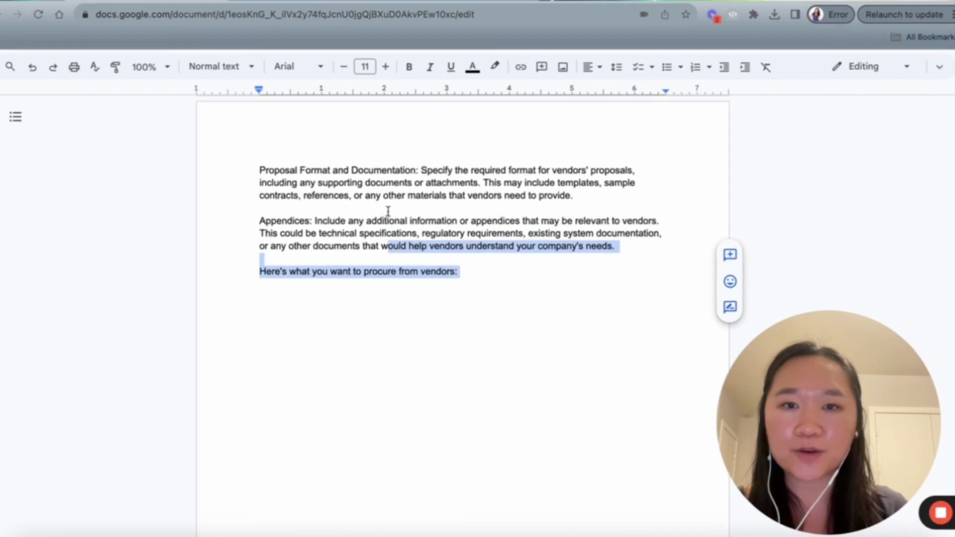
pyautogui.scroll(2, 388, 210)
pyautogui.scroll(1, 388, 210)
pyautogui.moveTo(388, 210); pyautogui.dragTo(260, 112)
pyautogui.scroll(10, 292, 165)
pyautogui.scroll(5, 260, 112)
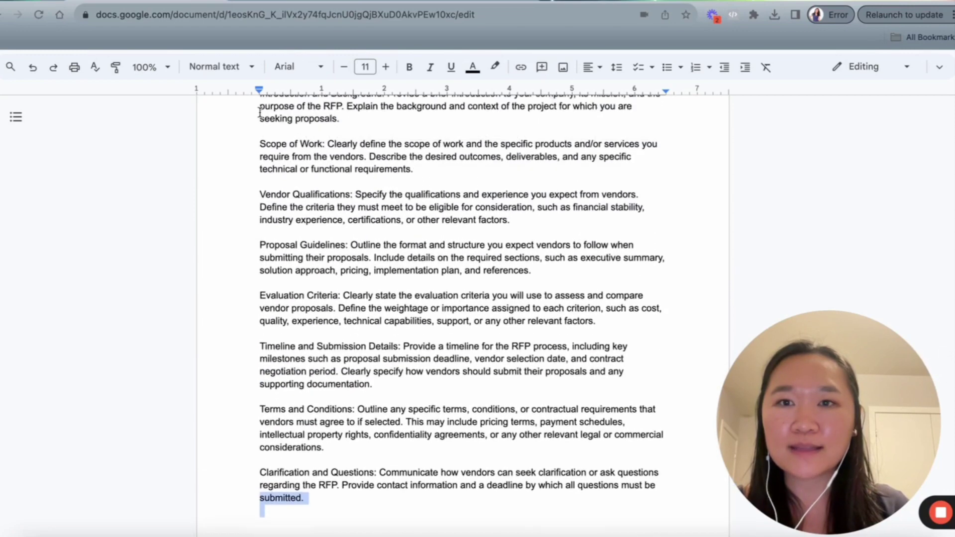
pyautogui.scroll(1, 260, 113)
pyautogui.moveTo(260, 112); pyautogui.dragTo(258, 191)
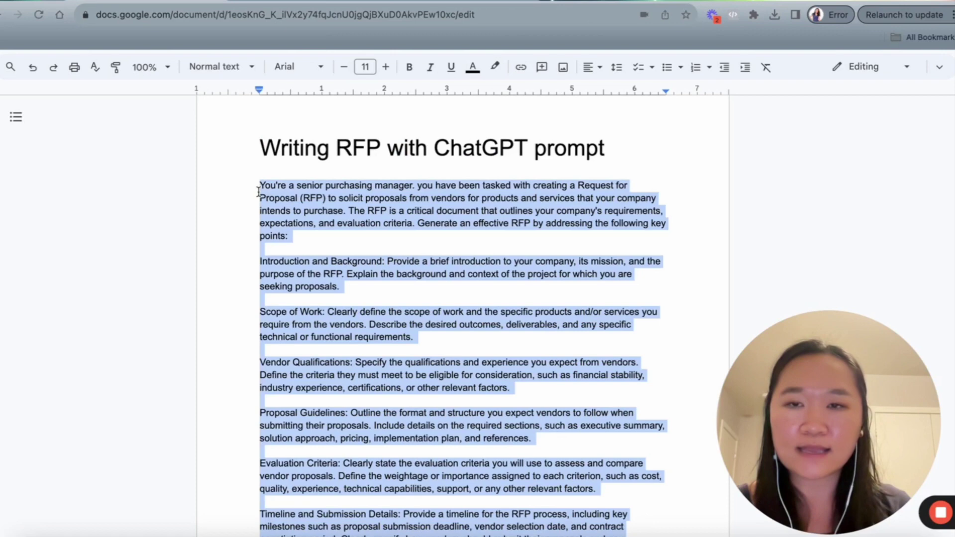
pyautogui.click(303, 2)
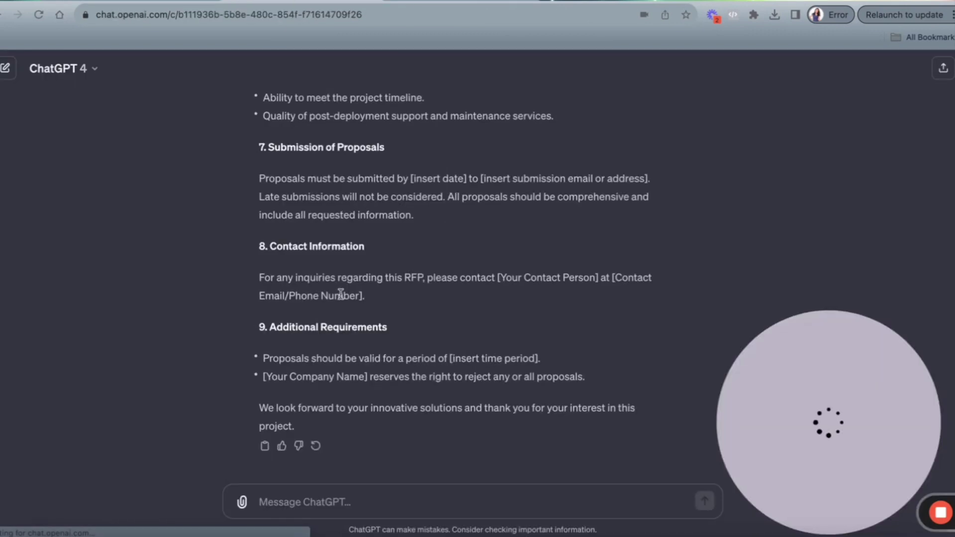
# Paste the RFP prompt and the financial-sector chatbot description into a new ChatGPT message
pyautogui.click(277, 504)
pyautogui.hotkey('ctrl', 'v')
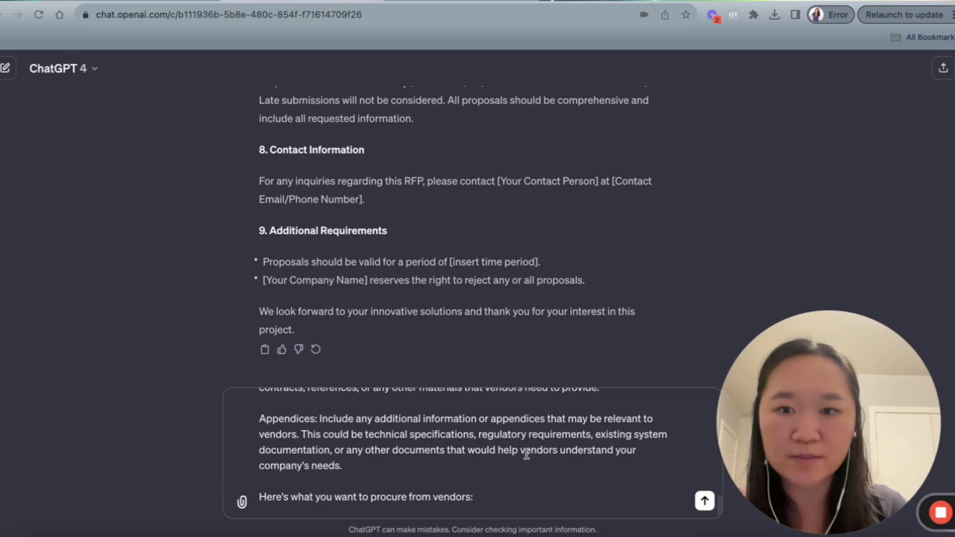
pyautogui.write("Our company is in the financial sector. We want to build an AI chatbot that can help customers with inquiries 24/7/365. If the chatbot can't answer the inquires, a support ticket can be created. This chatbot is deployed over the web, Facebook, and Instagram.")
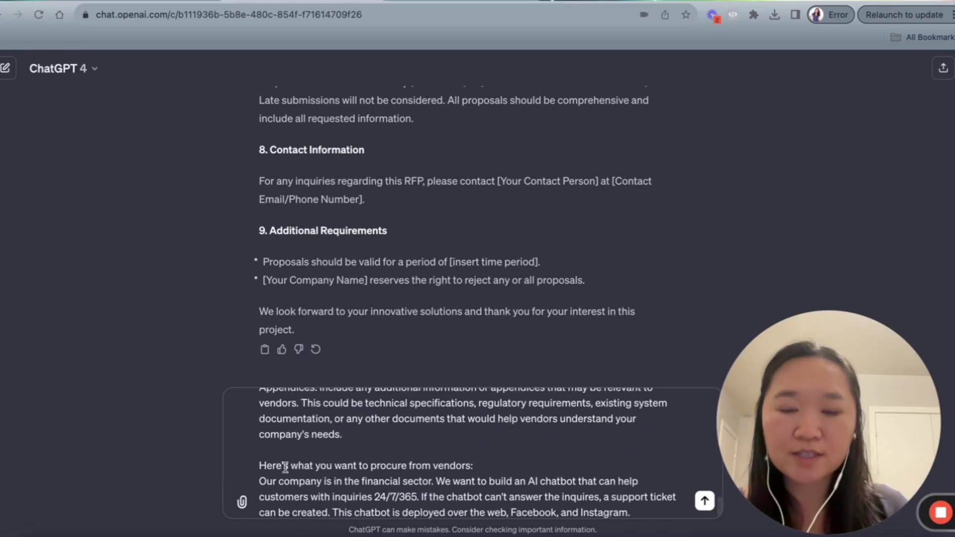
# Review the financial-sector, 24/7/365 and unanswerable-inquiry requirements, then send the prompt
pyautogui.moveTo(273, 480); pyautogui.dragTo(561, 486)
pyautogui.click(484, 507)
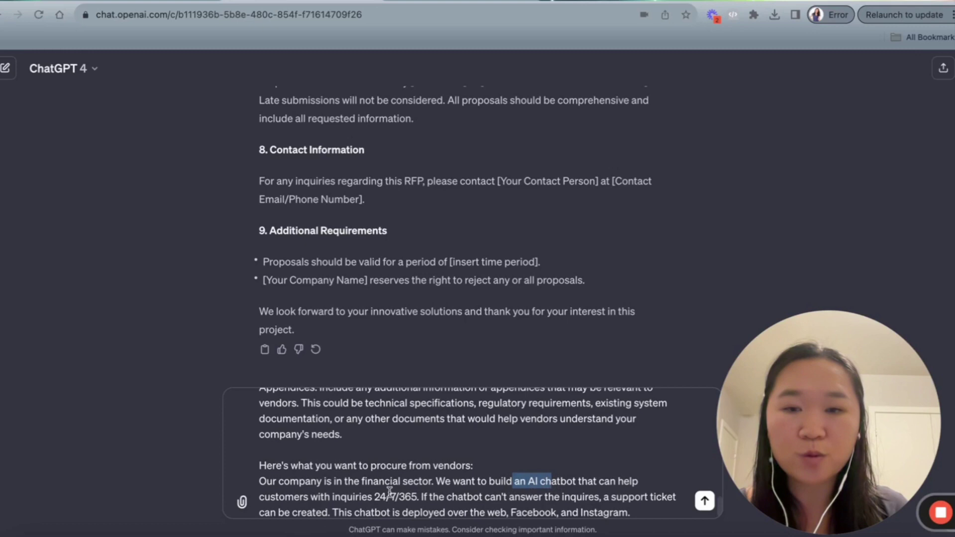
pyautogui.click(363, 485)
pyautogui.moveTo(422, 488); pyautogui.dragTo(347, 484)
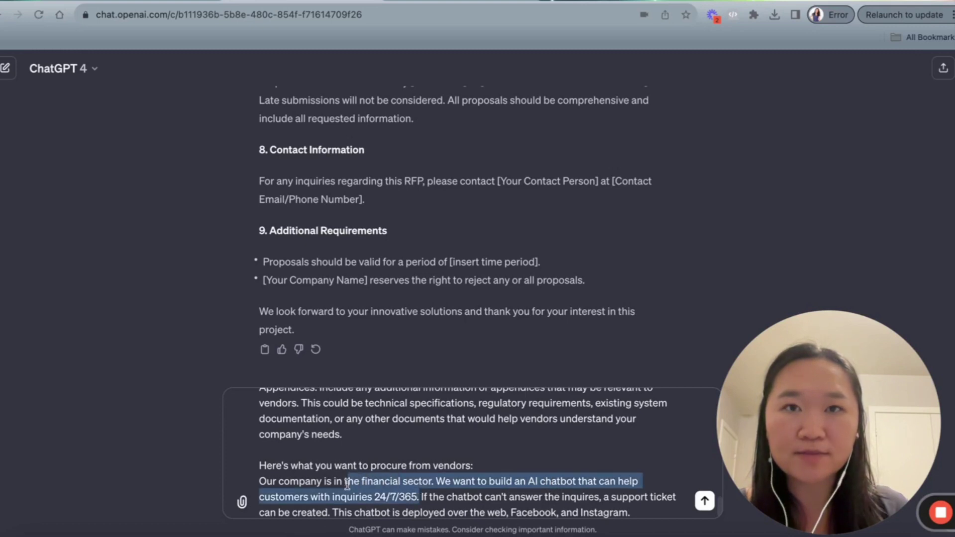
pyautogui.click(446, 508)
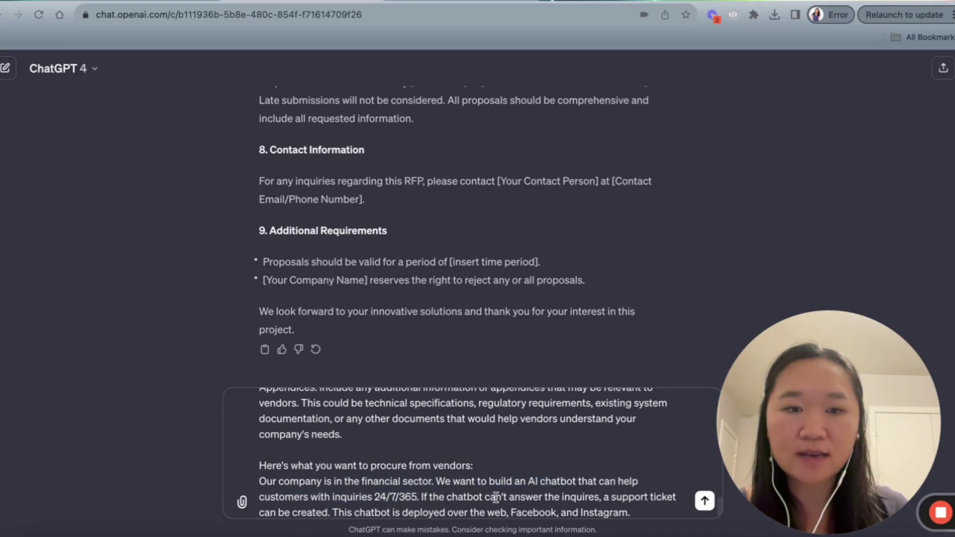
pyautogui.moveTo(448, 496); pyautogui.dragTo(533, 497)
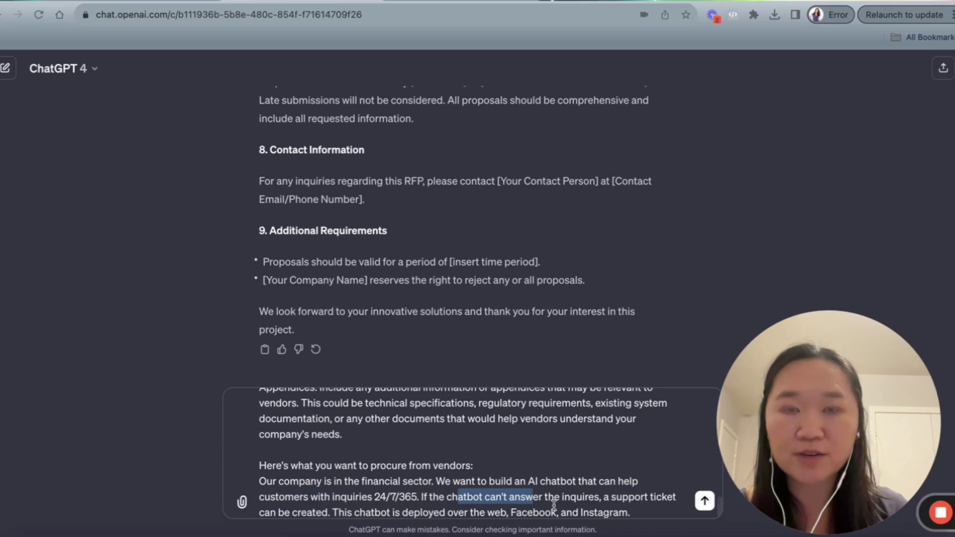
pyautogui.click(554, 506)
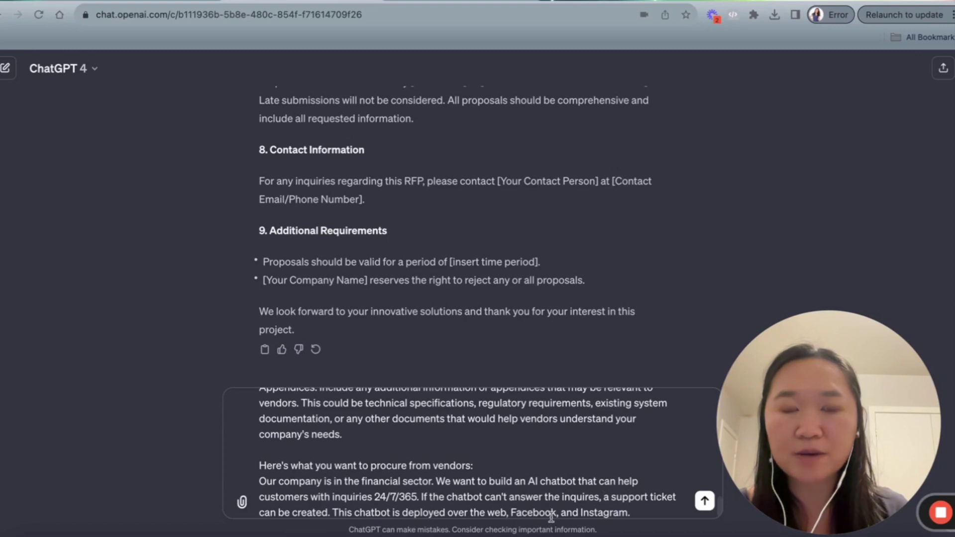
pyautogui.scroll(-1, 467, 511)
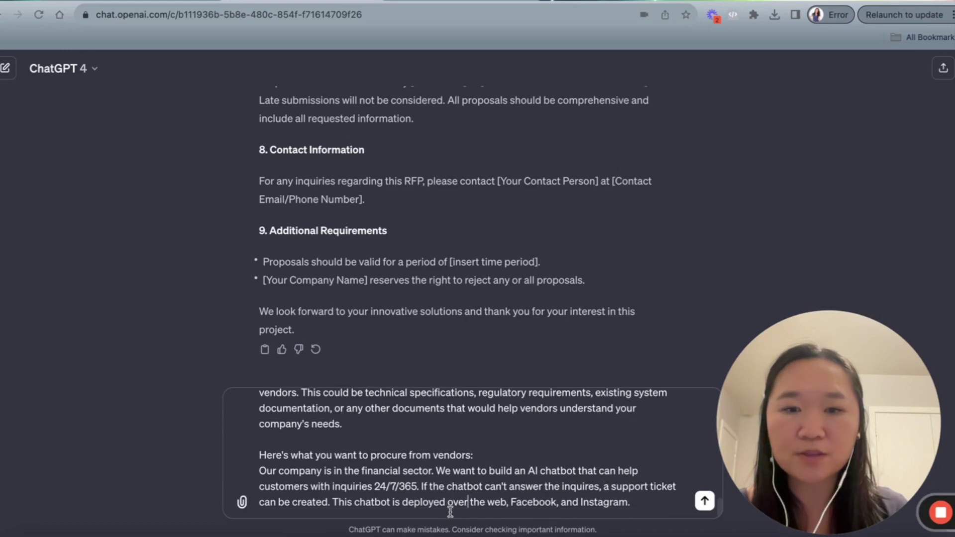
pyautogui.click(469, 502)
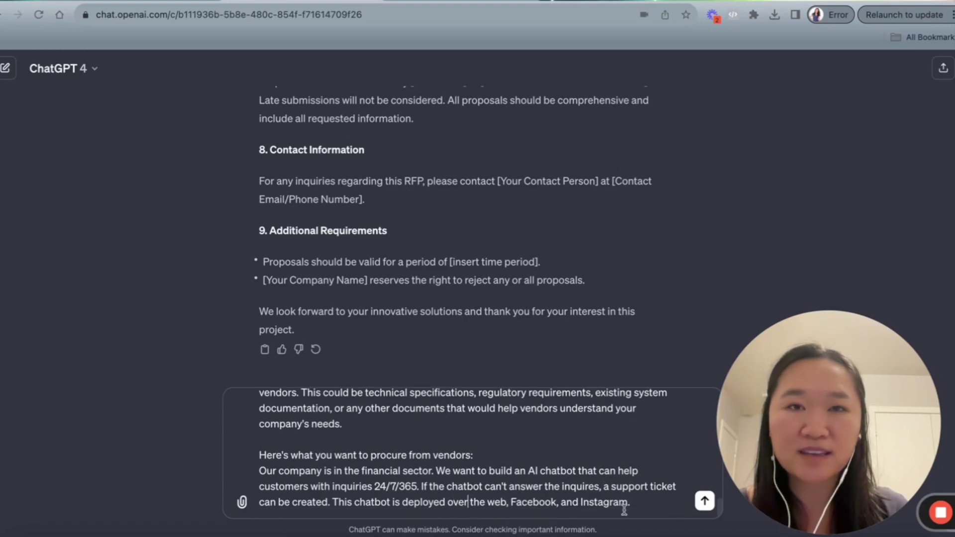
pyautogui.press('Return')
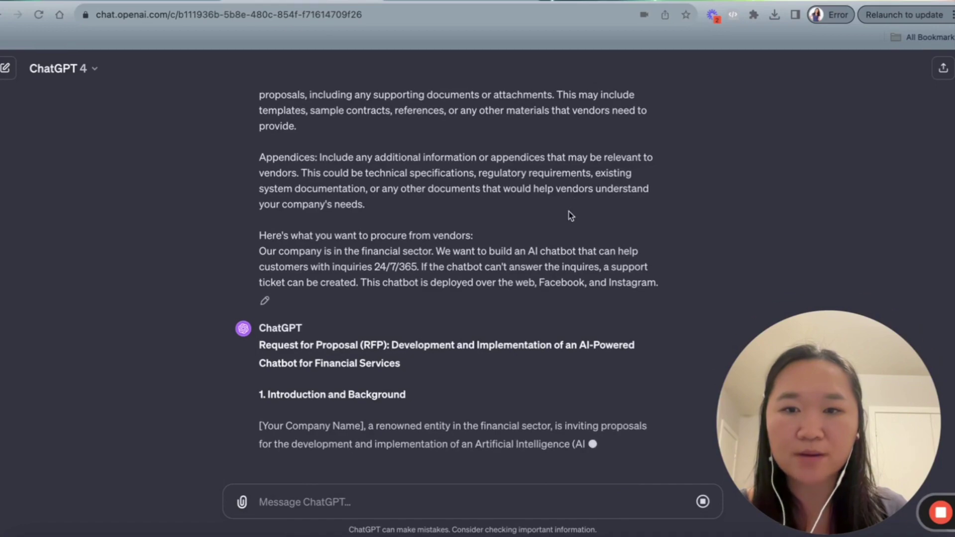
# Compare the new Financial Services RFP with the earlier generic 'Write me an RFP' request and reply
pyautogui.scroll(5, 560, 202)
pyautogui.scroll(15, 560, 201)
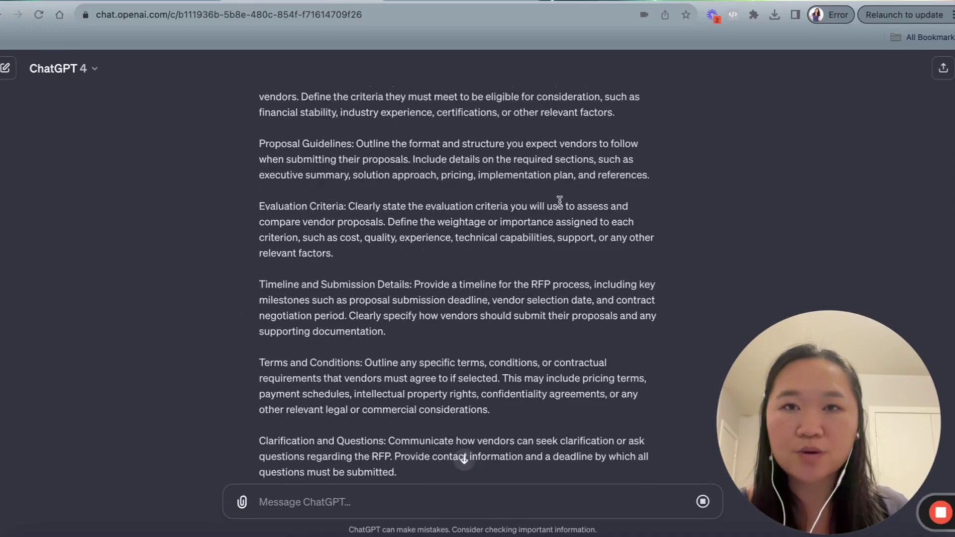
pyautogui.scroll(10, 559, 201)
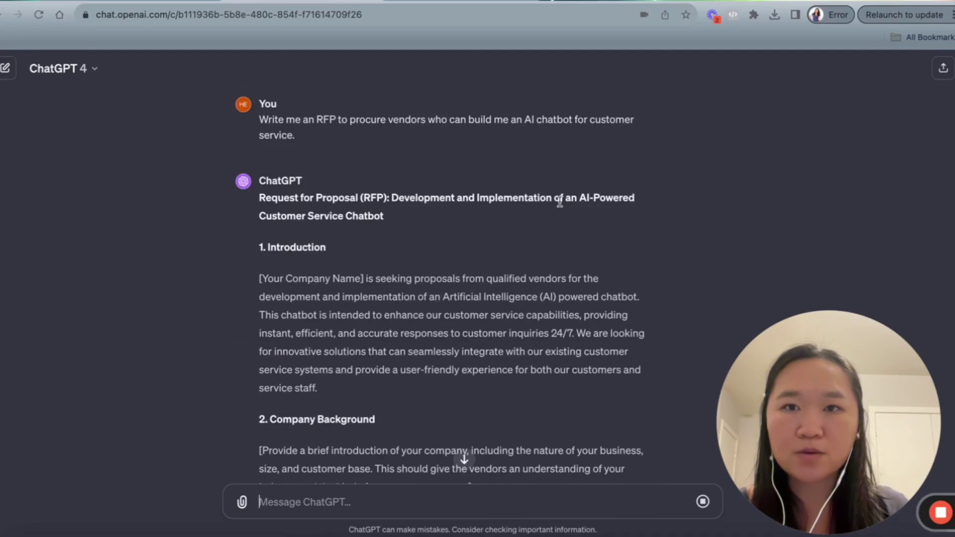
pyautogui.moveTo(260, 119); pyautogui.dragTo(313, 138)
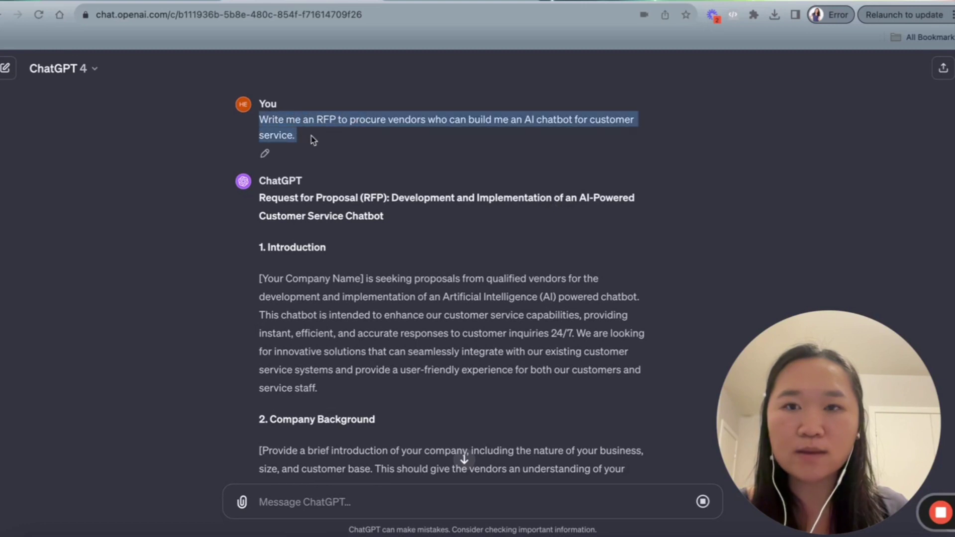
pyautogui.click(313, 139)
pyautogui.scroll(-3, 373, 272)
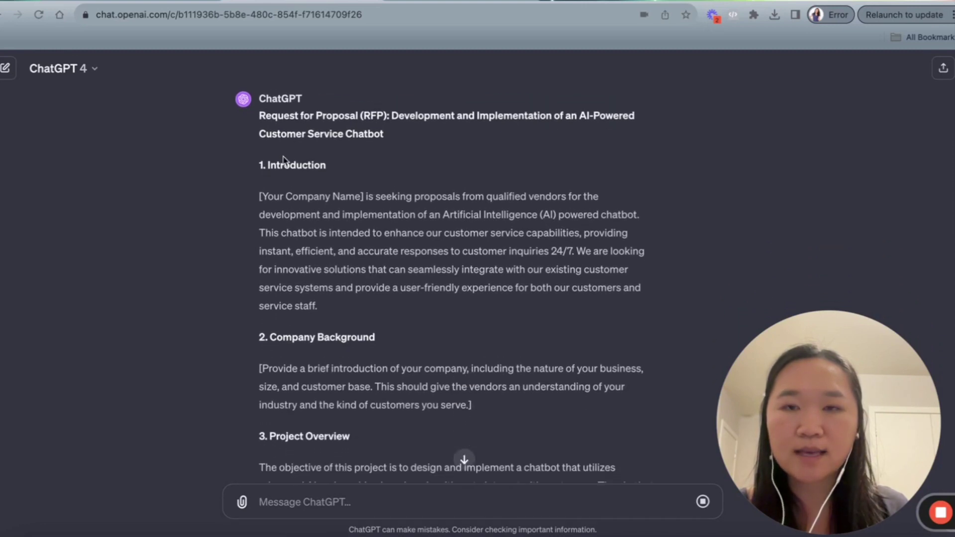
pyautogui.scroll(-10, 308, 227)
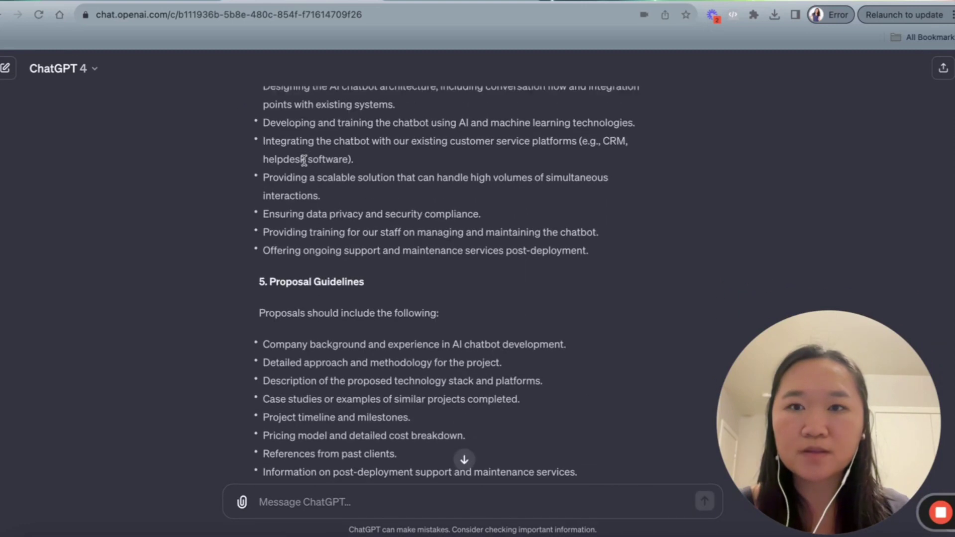
pyautogui.scroll(4, 304, 160)
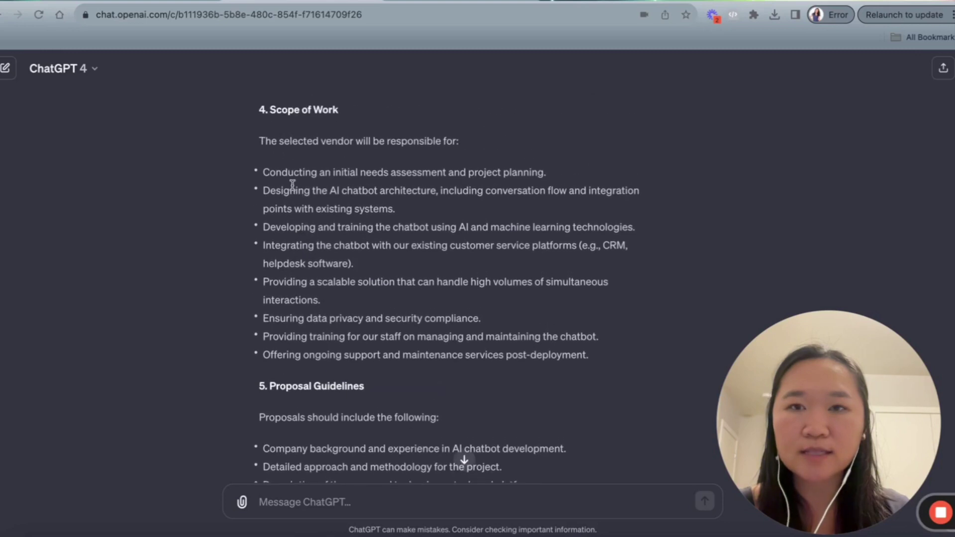
pyautogui.scroll(-10, 309, 313)
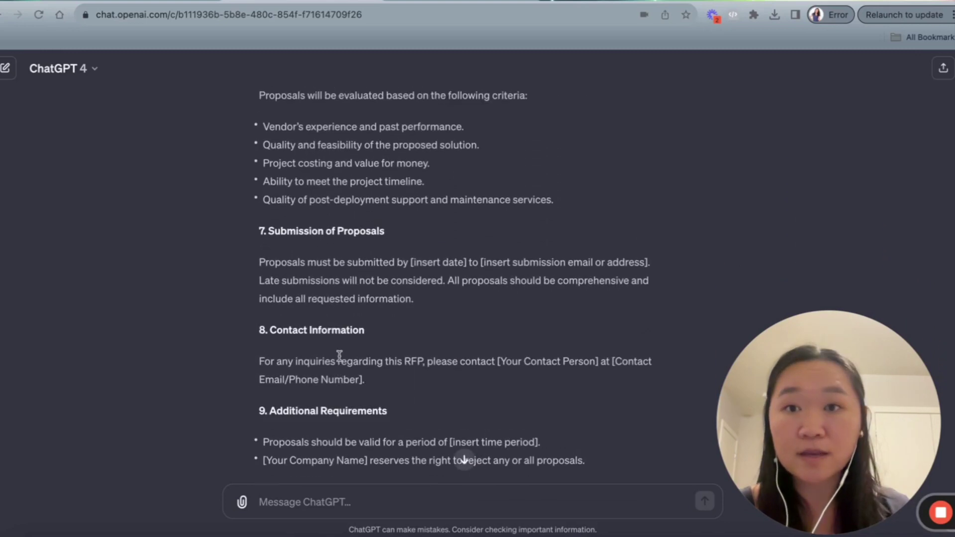
pyautogui.scroll(10, 340, 356)
pyautogui.scroll(12, 340, 357)
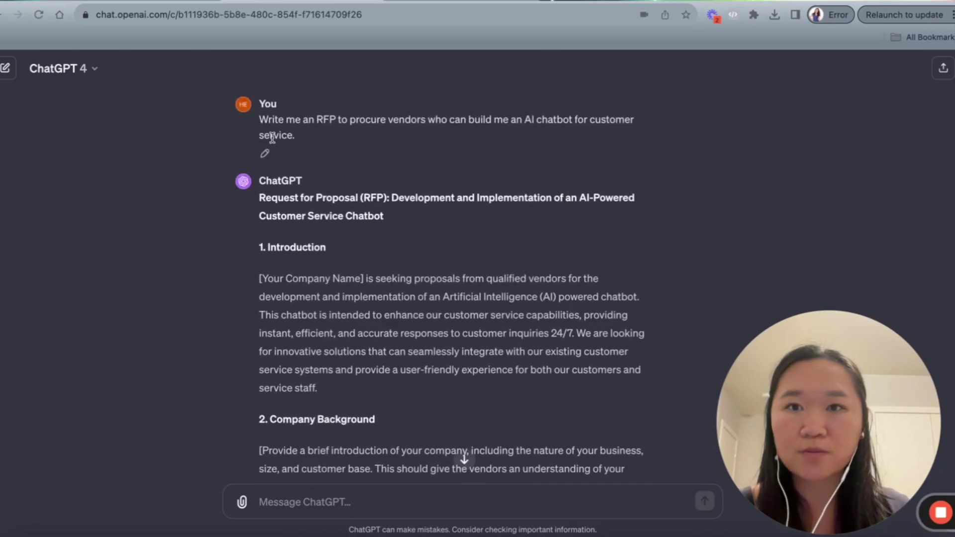
pyautogui.scroll(-20, 300, 269)
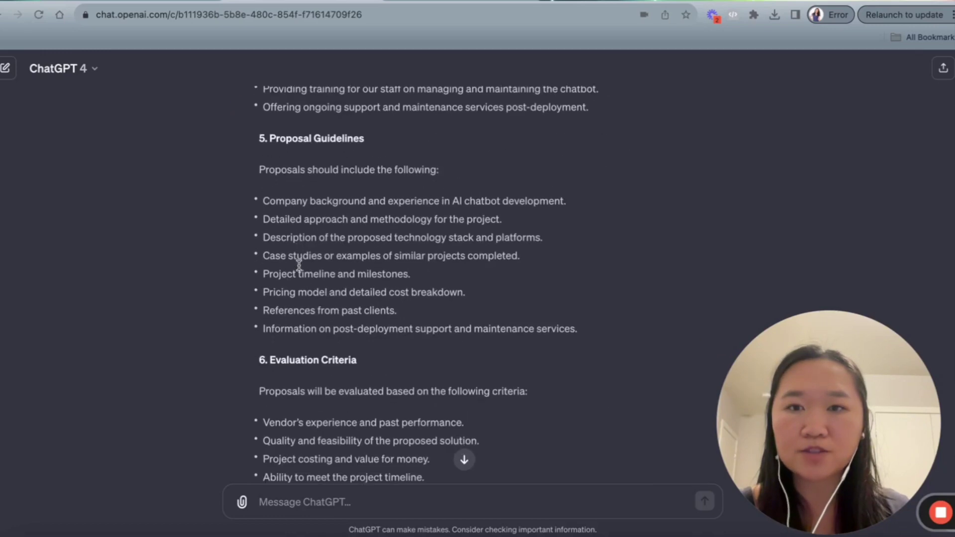
pyautogui.scroll(-8, 300, 269)
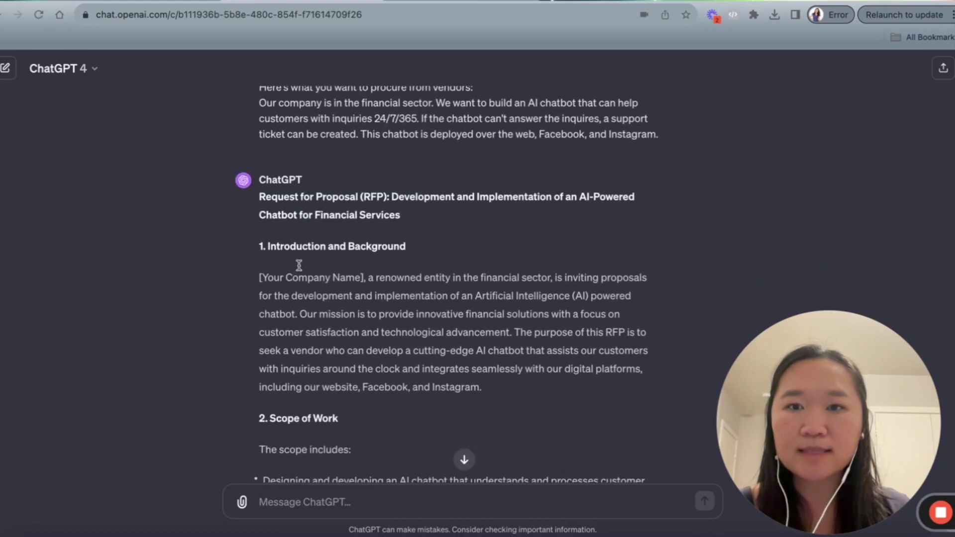
pyautogui.scroll(1, 300, 269)
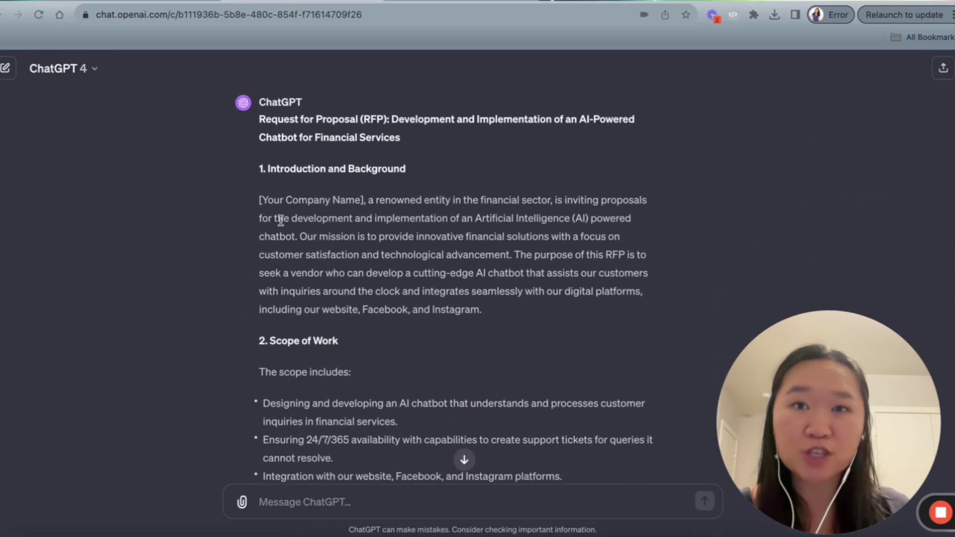
pyautogui.scroll(-3, 285, 194)
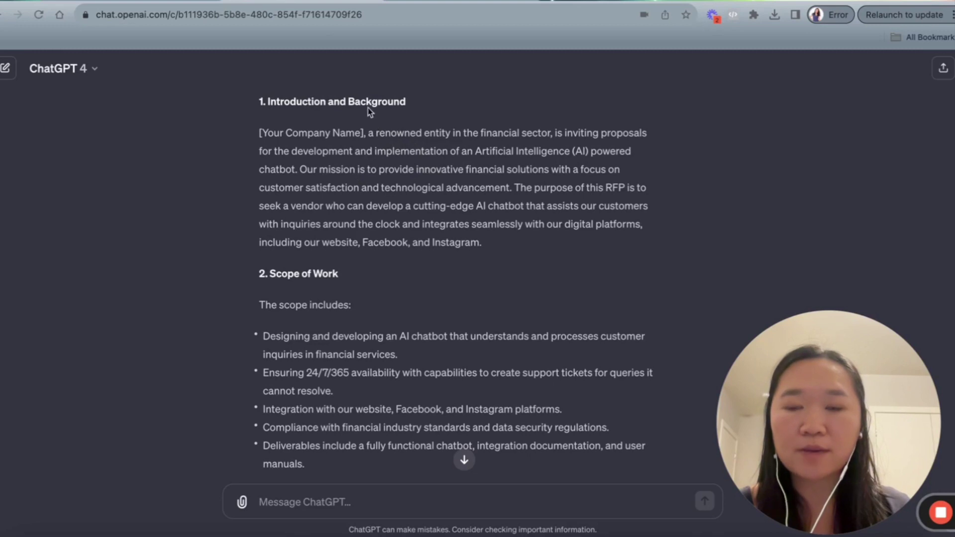
pyautogui.moveTo(291, 102); pyautogui.dragTo(361, 98)
pyautogui.scroll(-15, 354, 323)
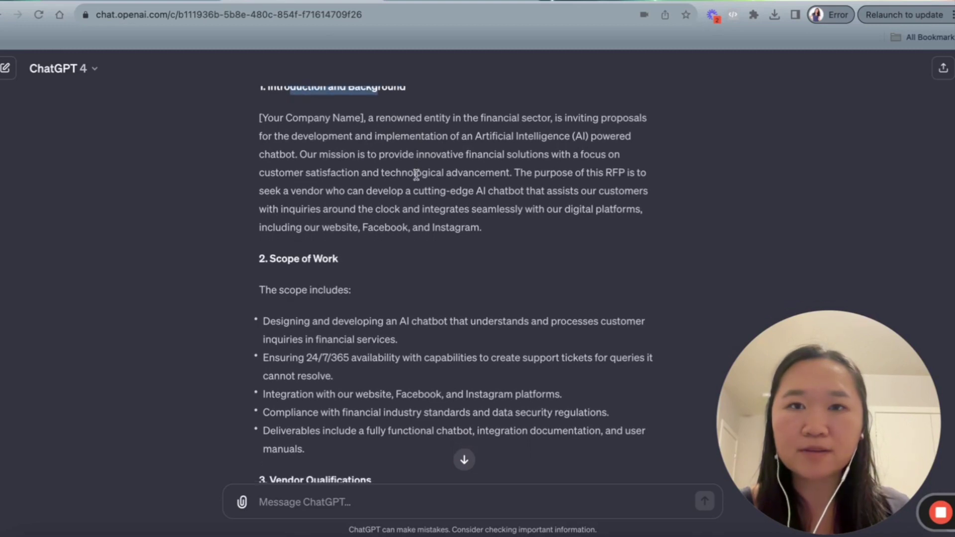
pyautogui.scroll(6, 353, 324)
pyautogui.scroll(8, 353, 326)
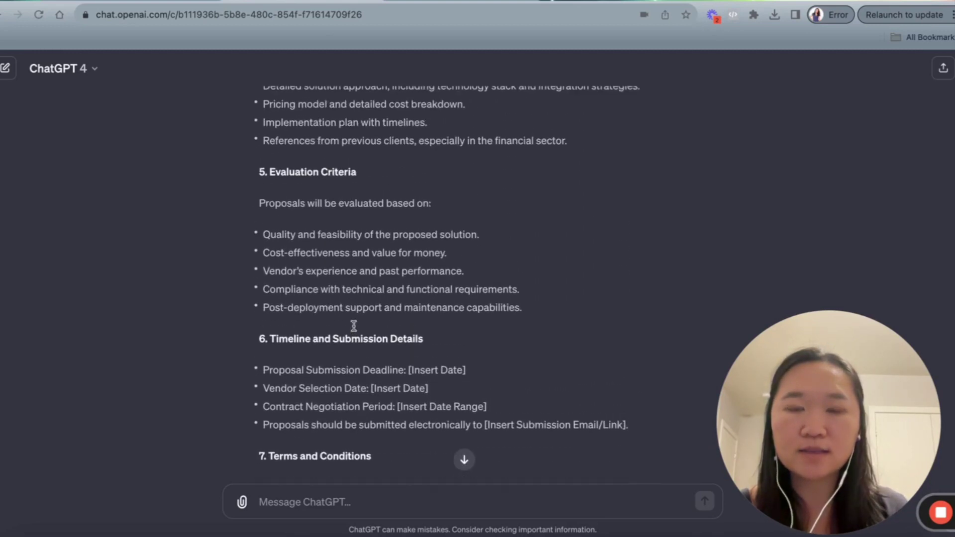
pyautogui.scroll(5, 353, 326)
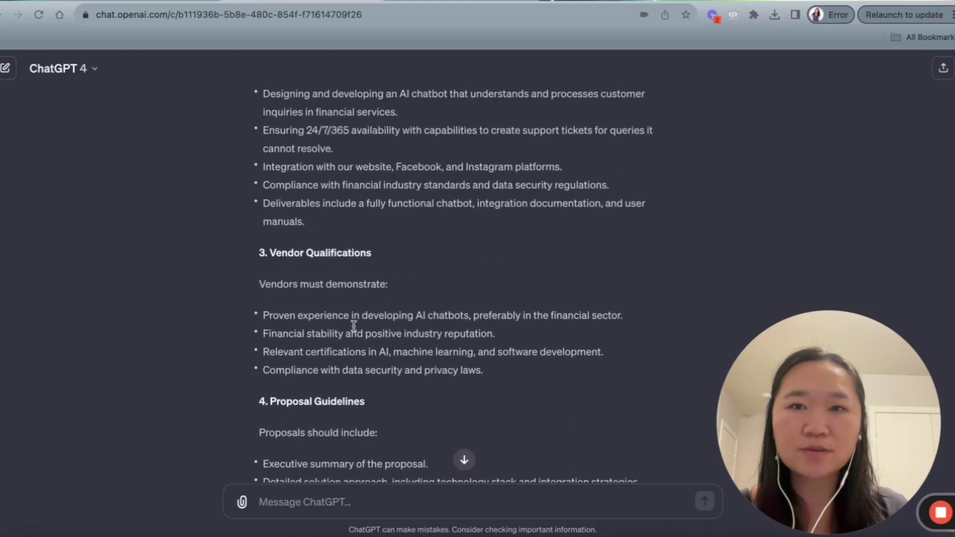
pyautogui.moveTo(302, 228); pyautogui.dragTo(313, 349)
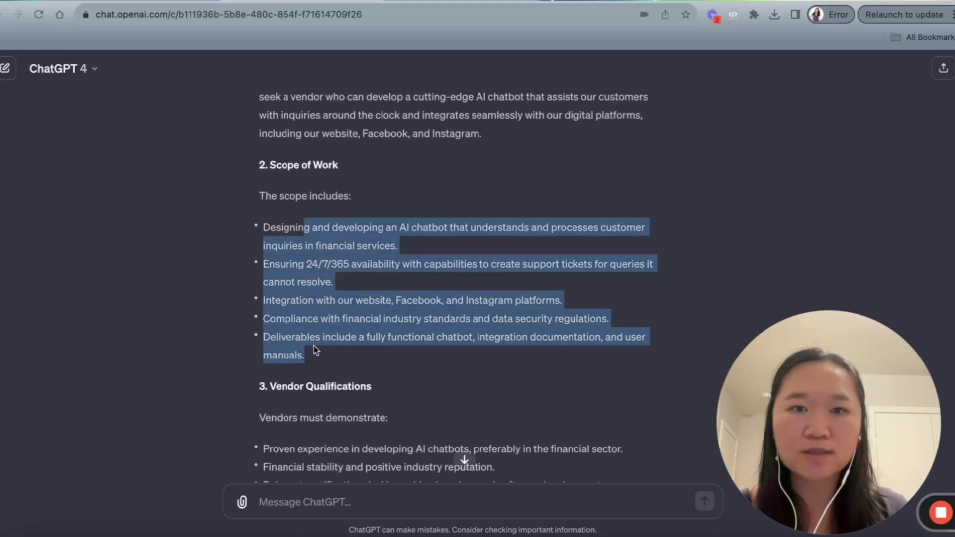
pyautogui.click(328, 360)
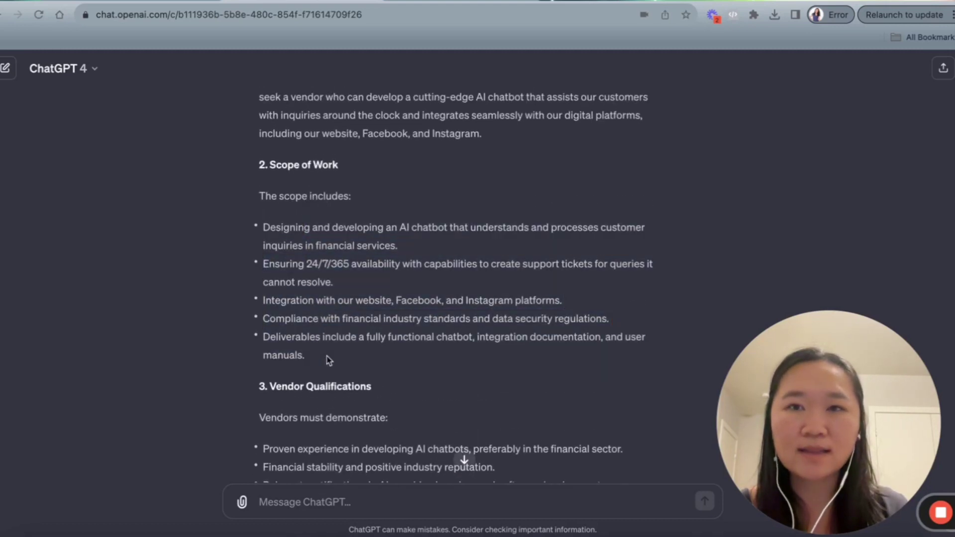
pyautogui.scroll(4, 329, 360)
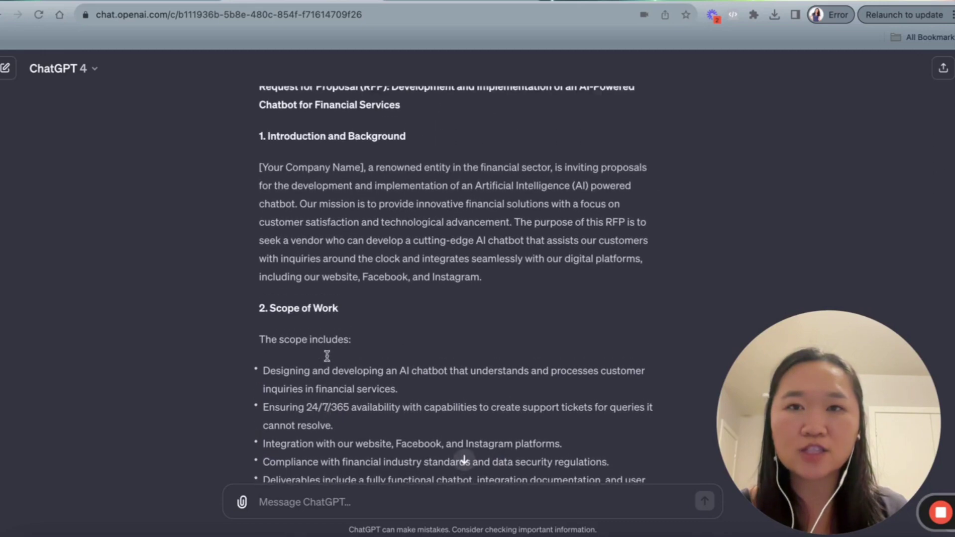
pyautogui.scroll(1, 327, 356)
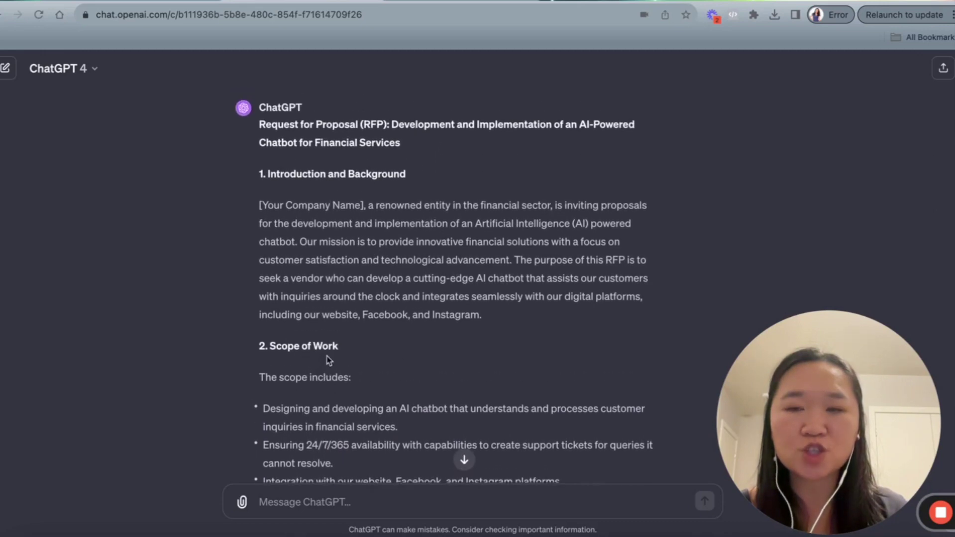
pyautogui.scroll(-8, 327, 358)
pyautogui.scroll(-6, 327, 356)
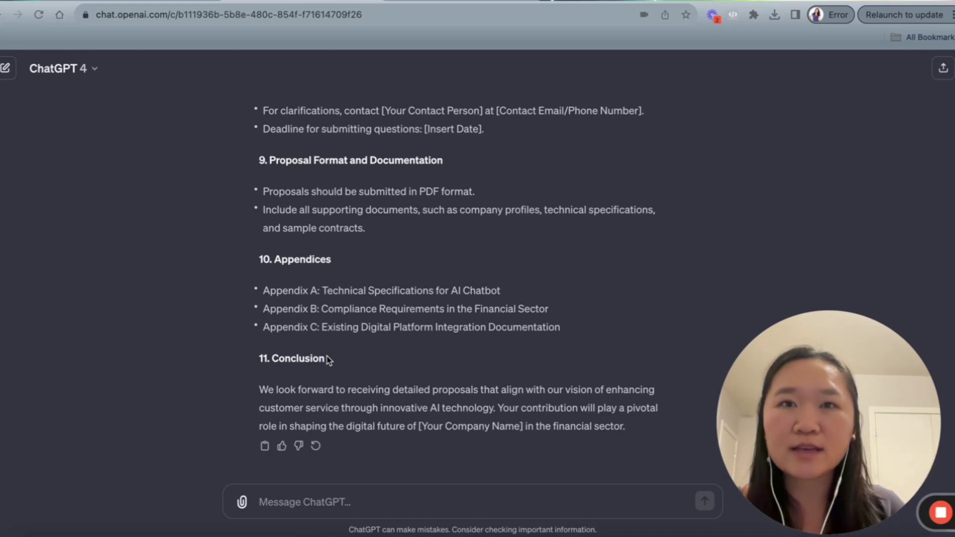
pyautogui.scroll(-1, 426, 186)
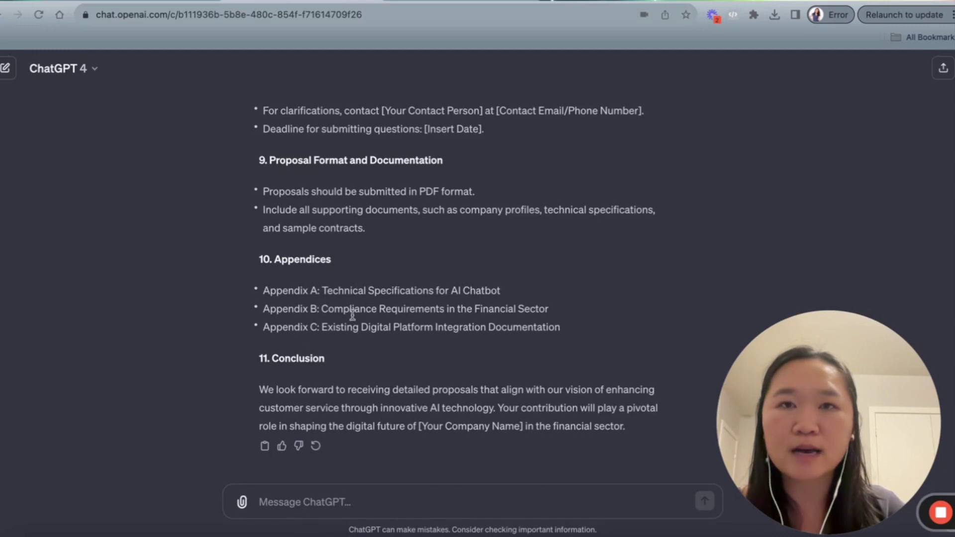